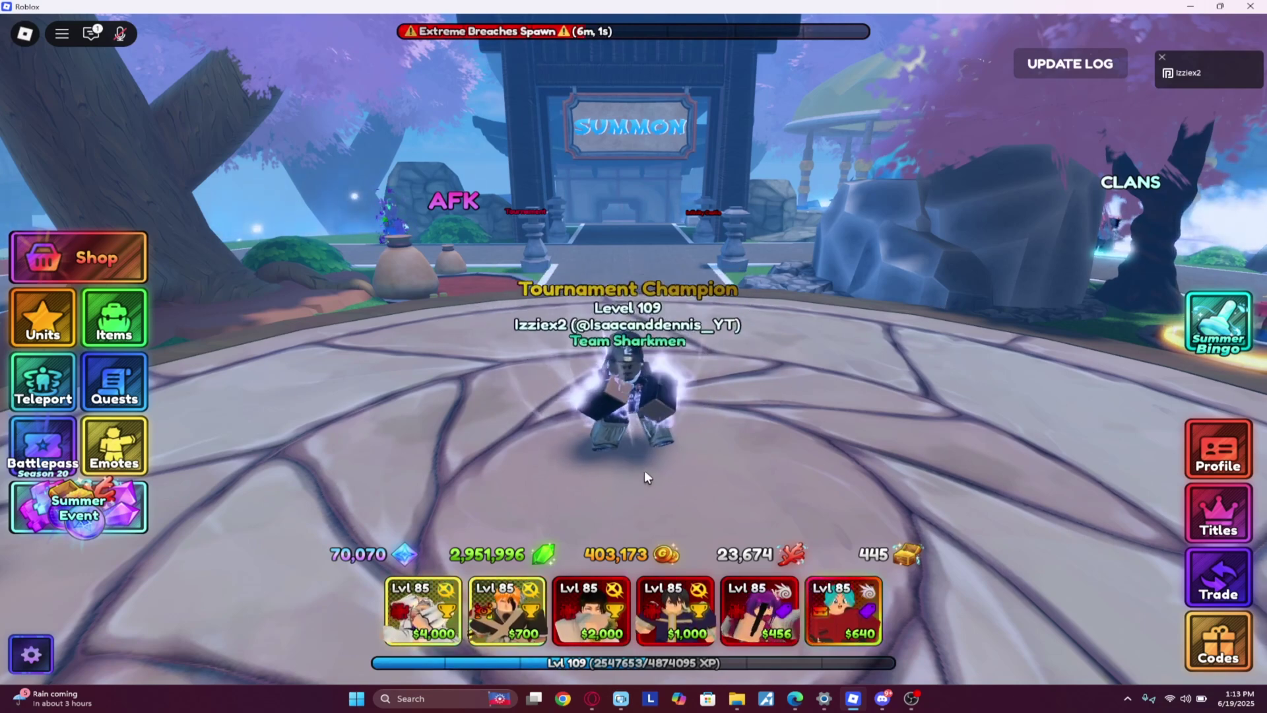
# Open the Windows display settings, then download the Anime Last Stand macro from the Cys Macros site.
pyautogui.click(825, 699)
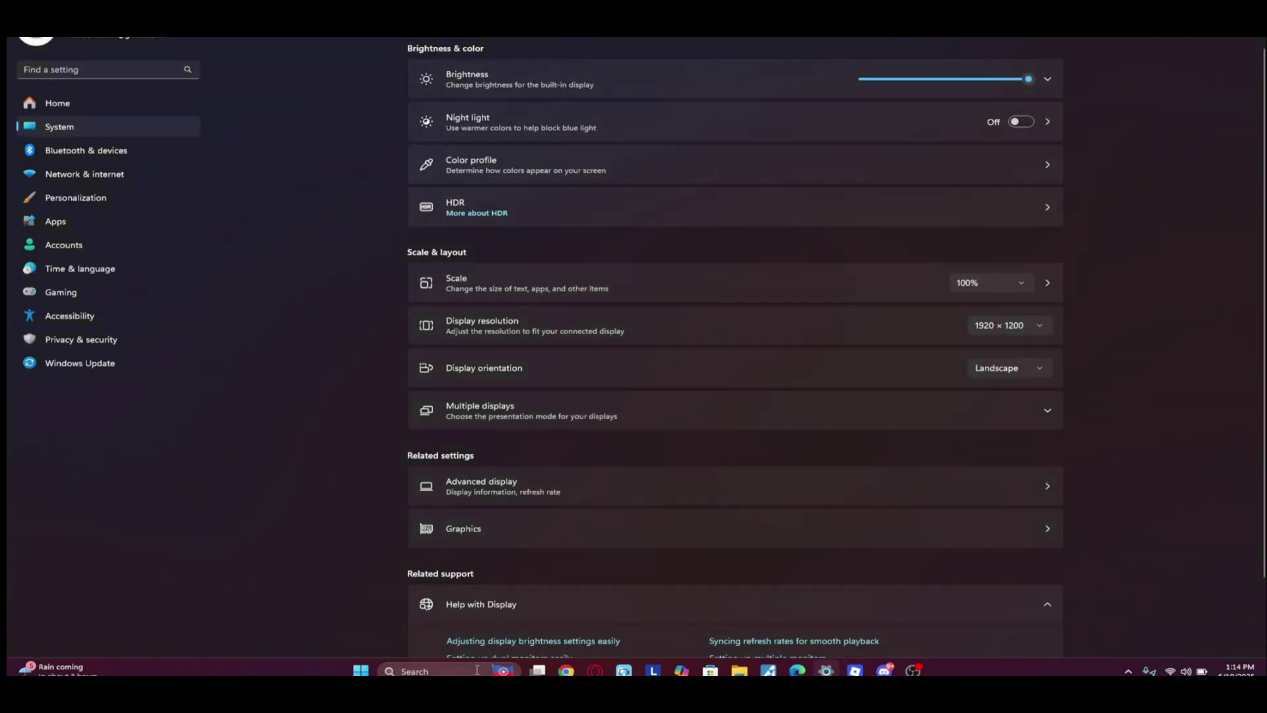
pyautogui.click(441, 672)
pyautogui.write('sett')
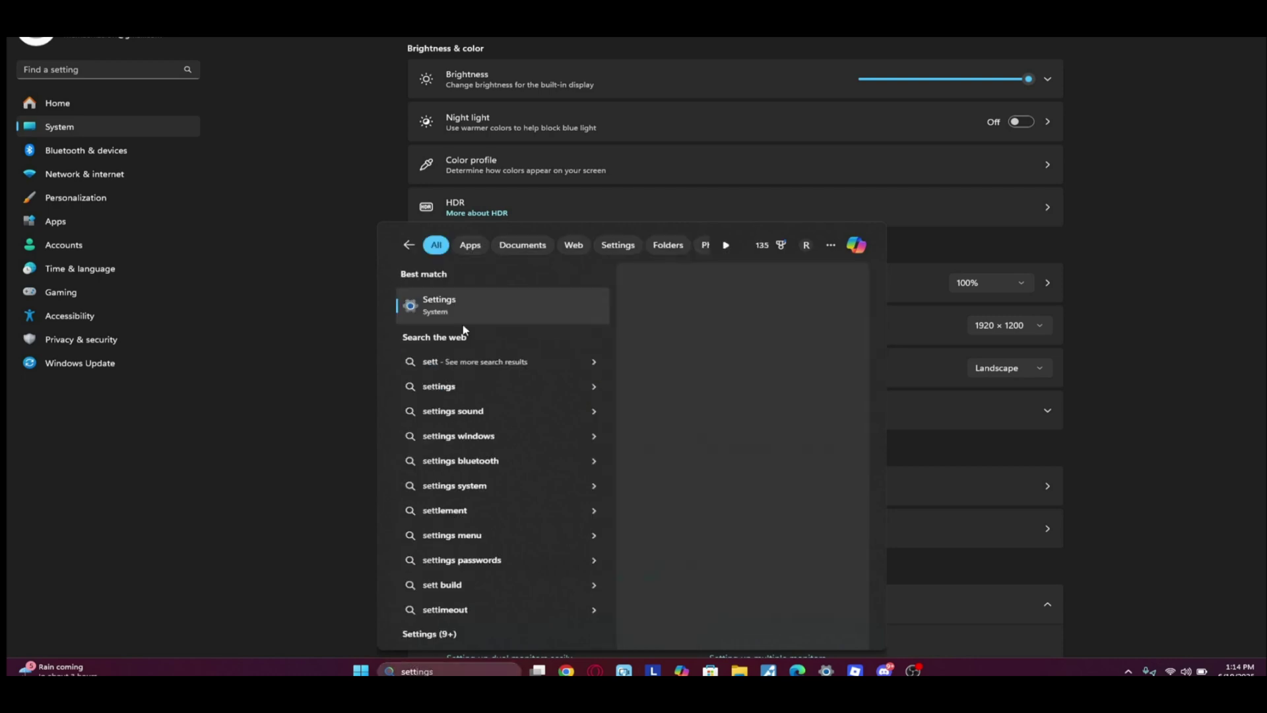
pyautogui.click(465, 330)
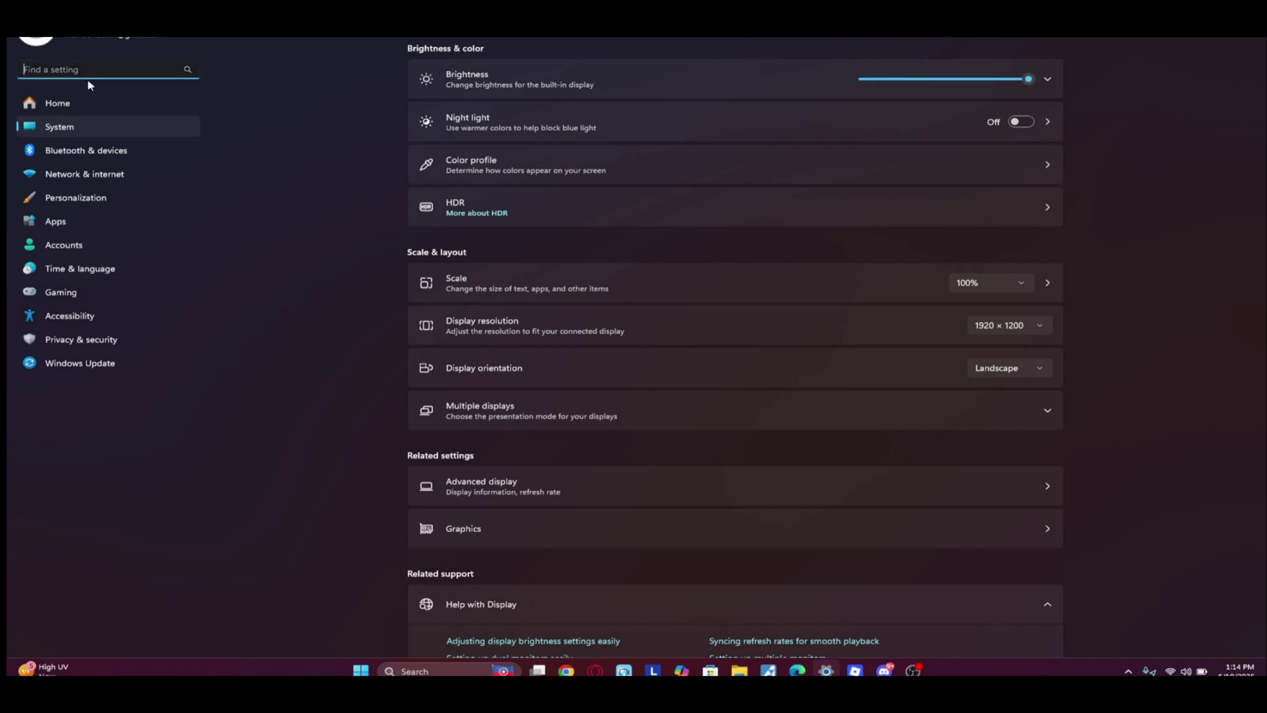
pyautogui.write('D')
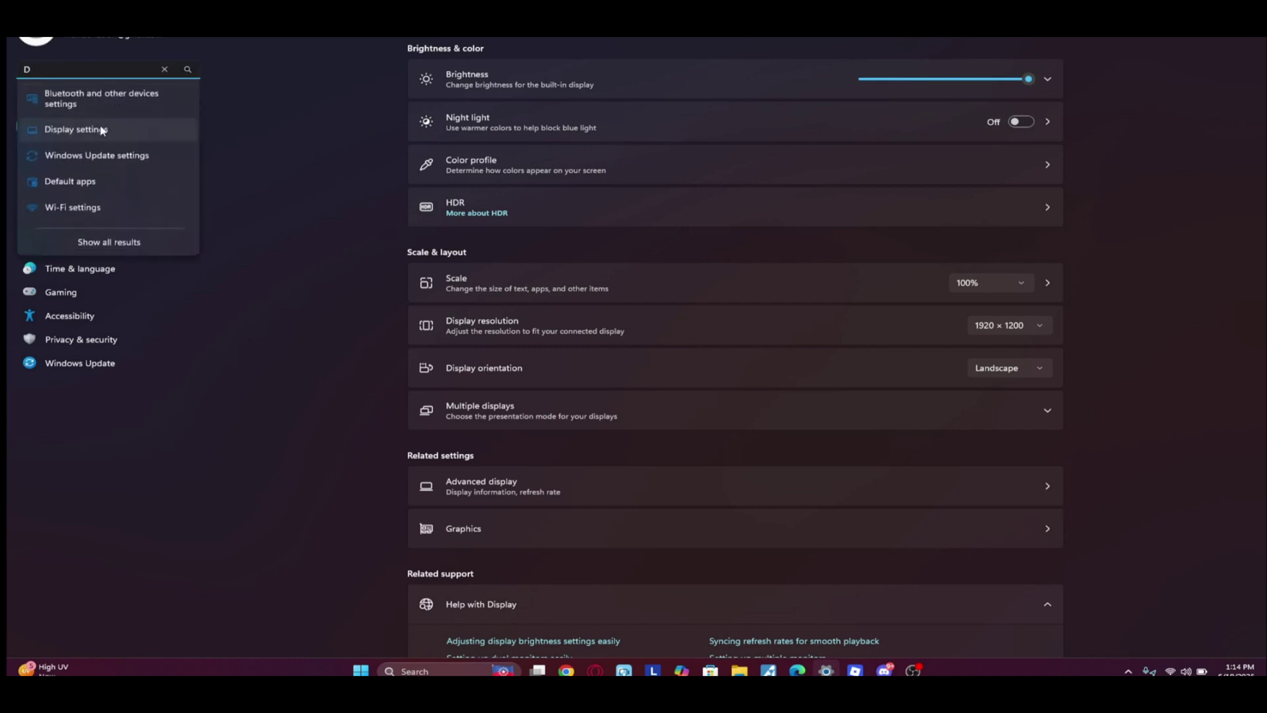
pyautogui.click(99, 127)
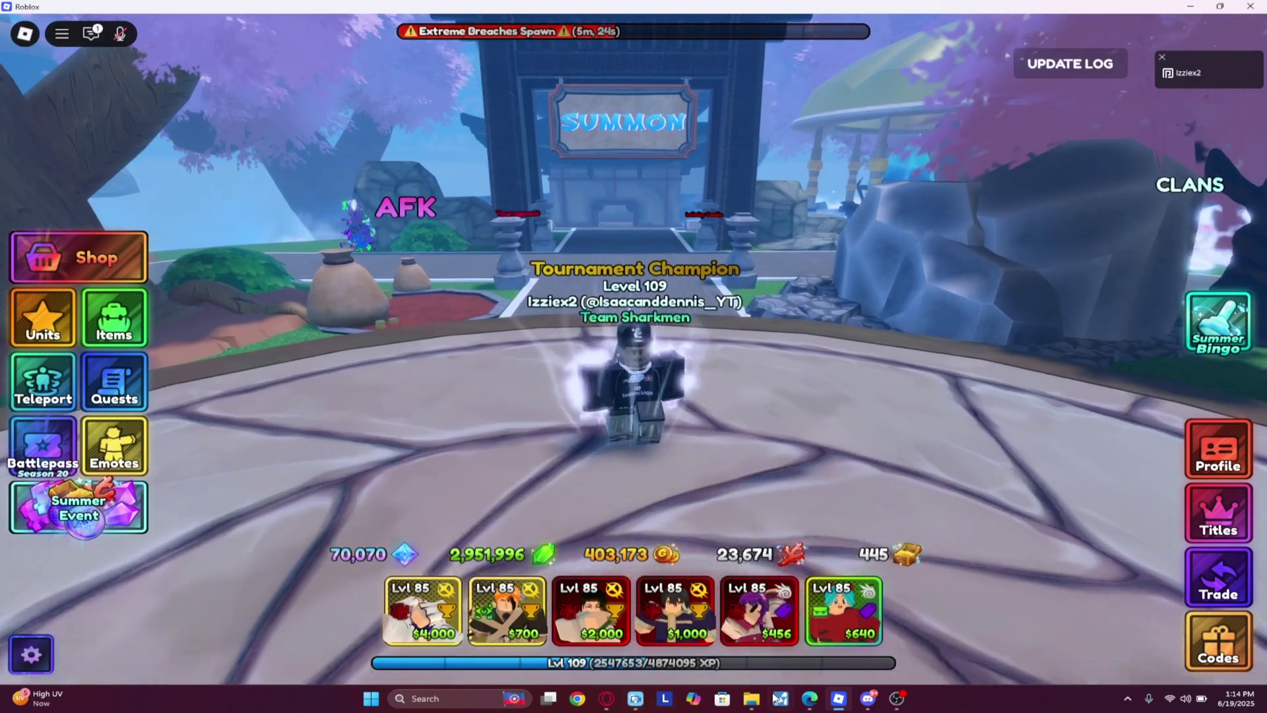
pyautogui.click(816, 705)
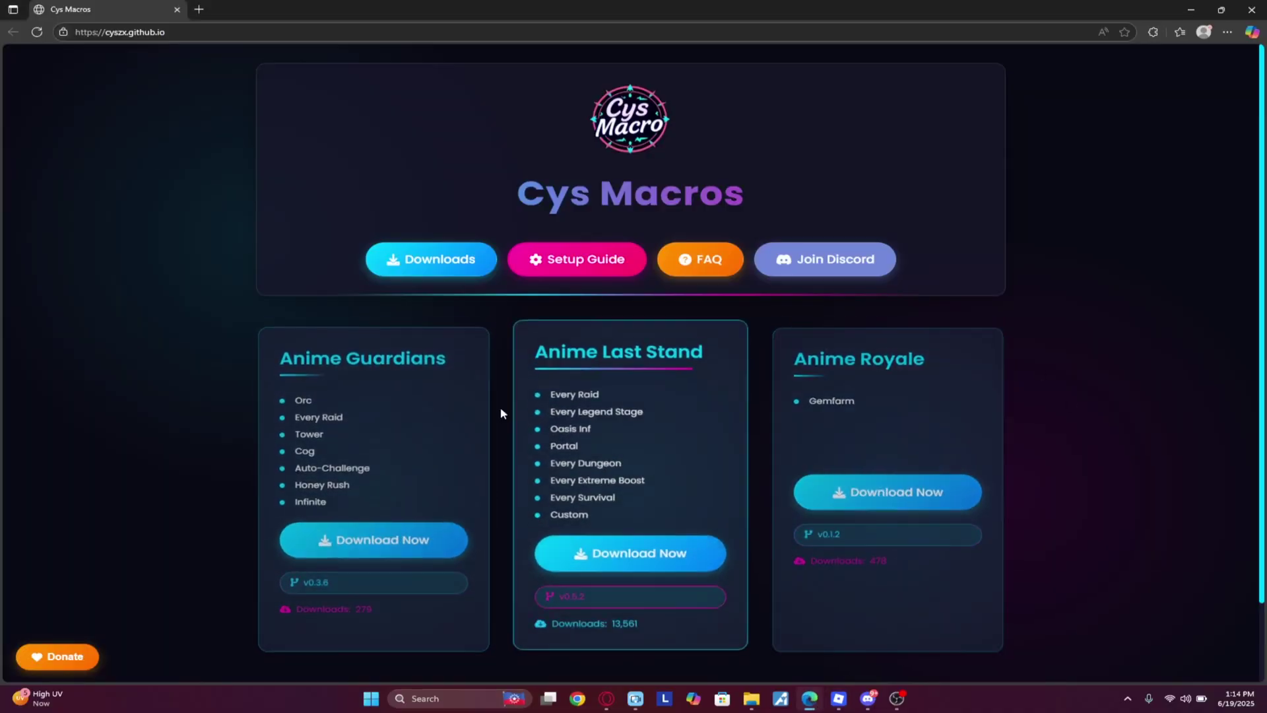
pyautogui.click(664, 552)
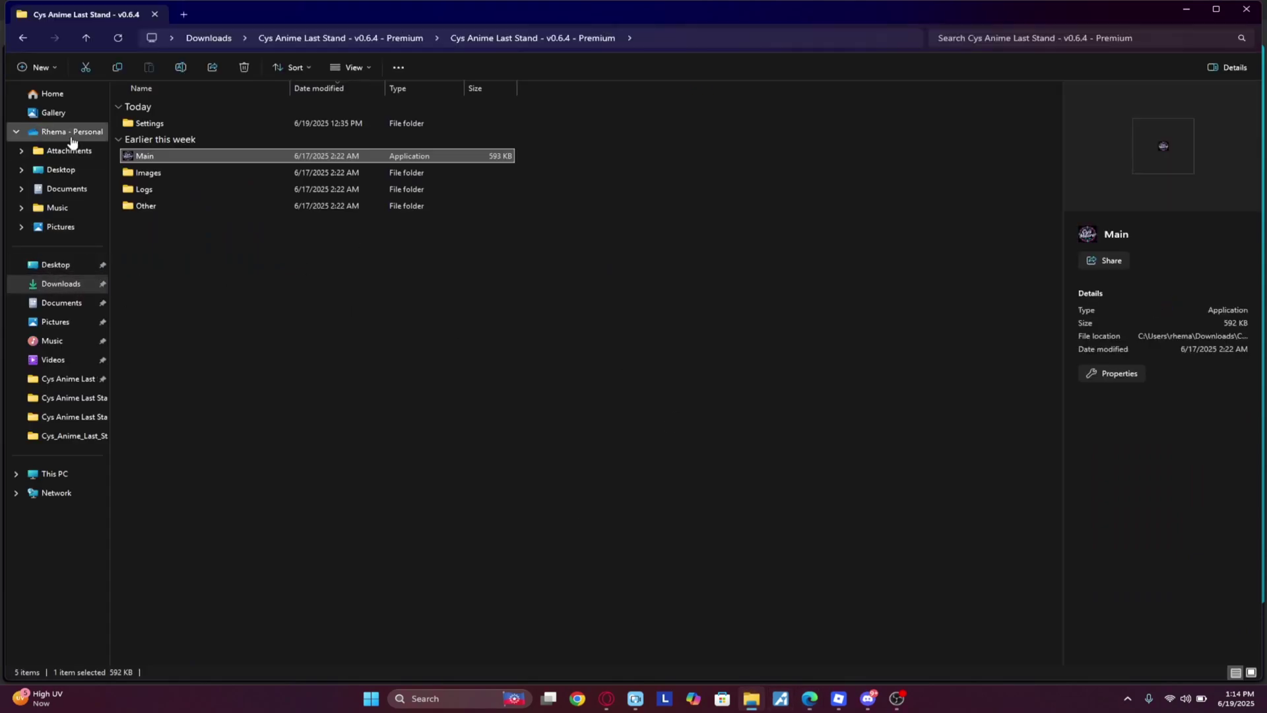
# Extract the new Cys_Anime_Last_Stand_-_v0.5.2 (1) zip from the Downloads folder.
pyautogui.click(63, 289)
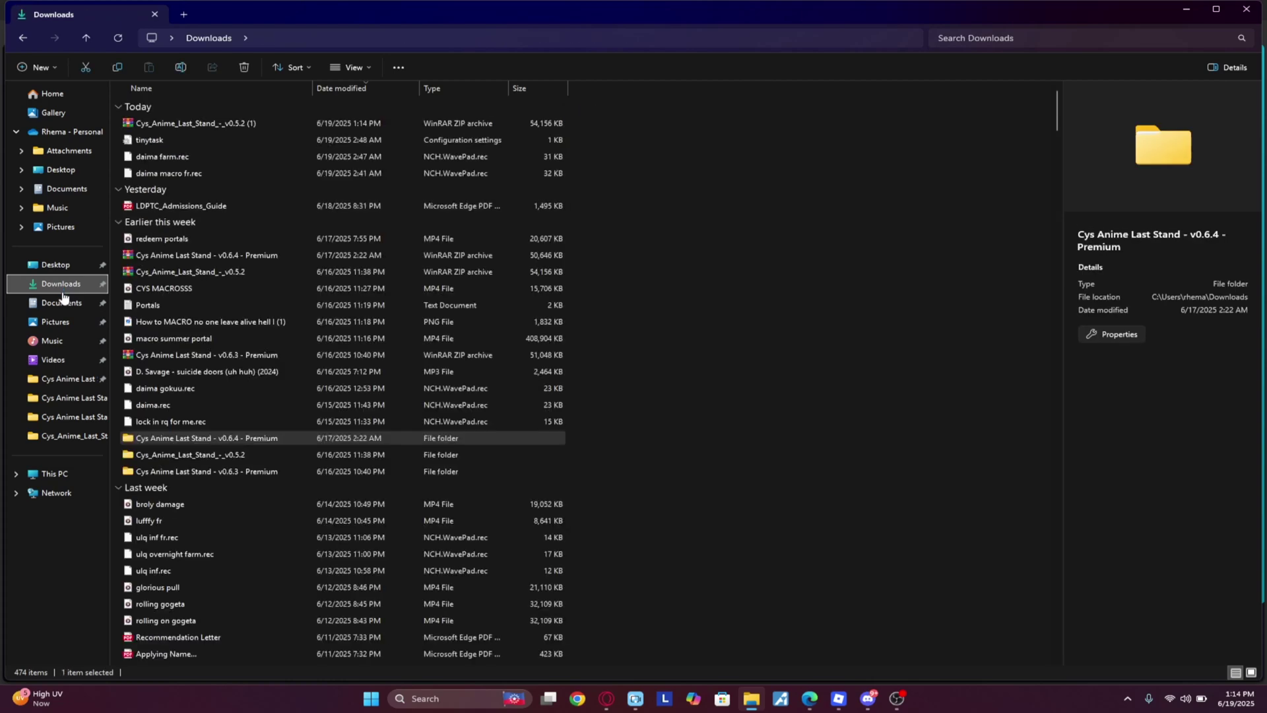
pyautogui.click(660, 125)
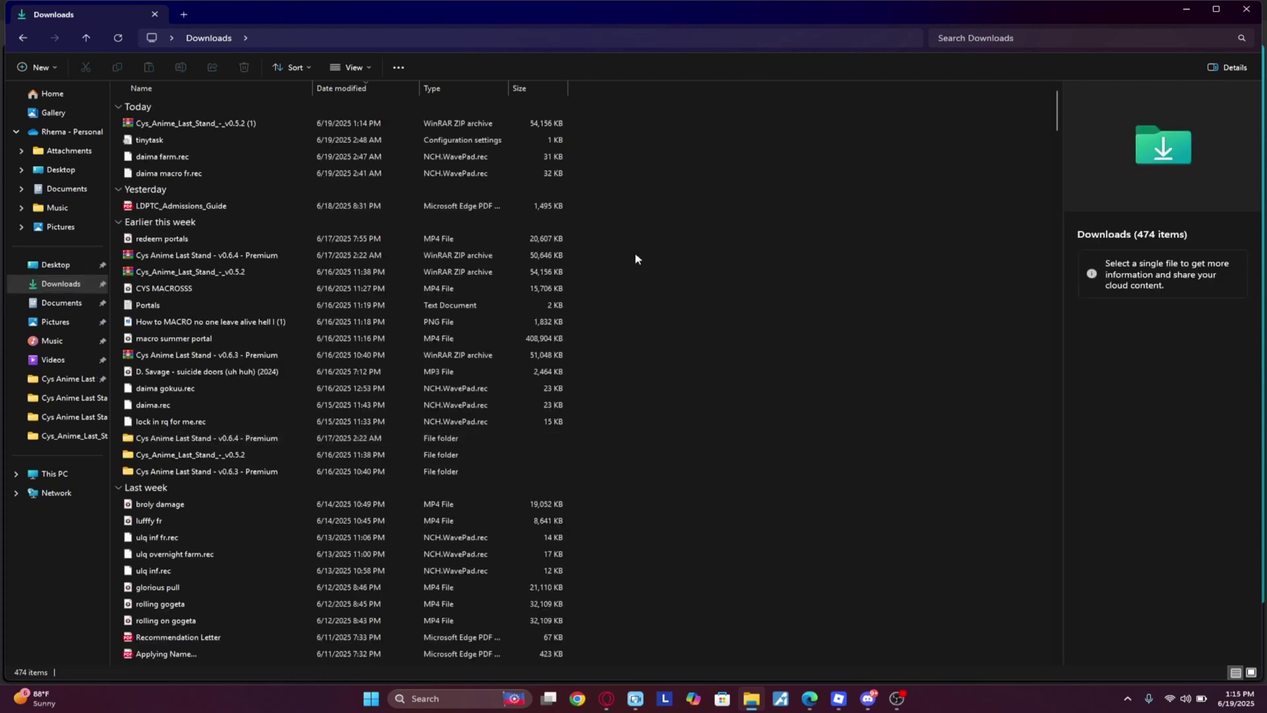
pyautogui.click(663, 222)
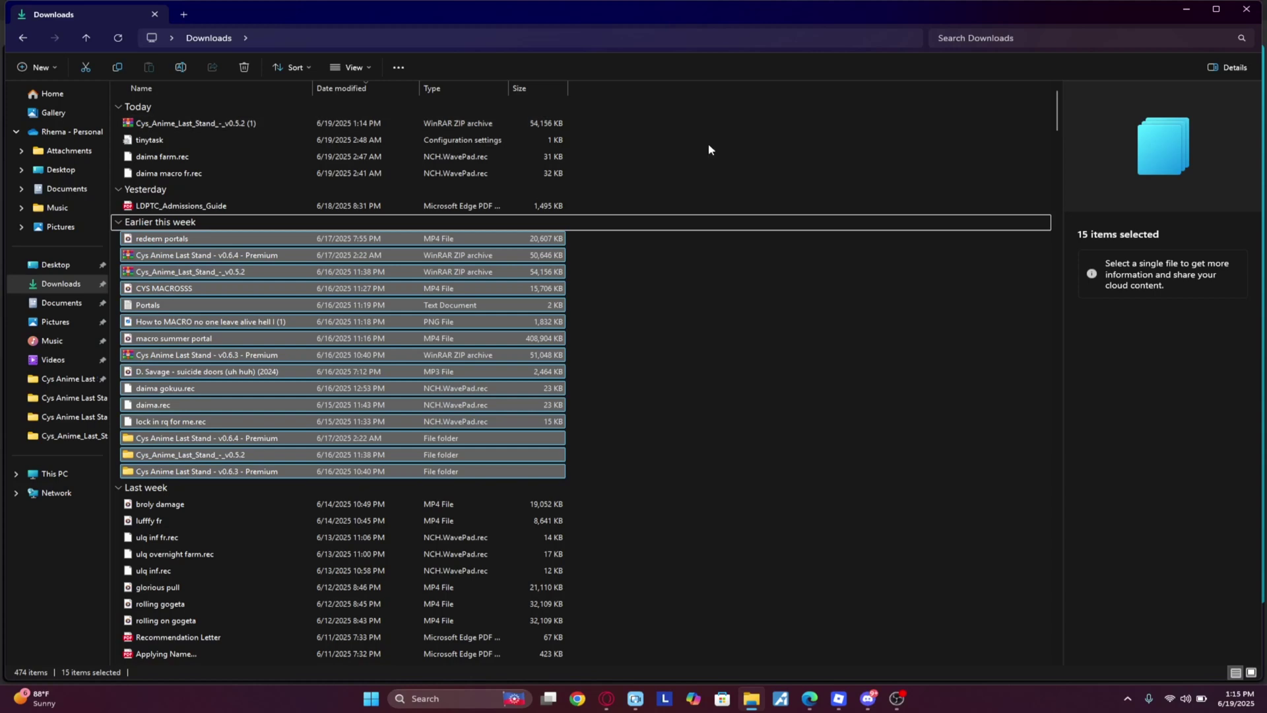
pyautogui.click(708, 149)
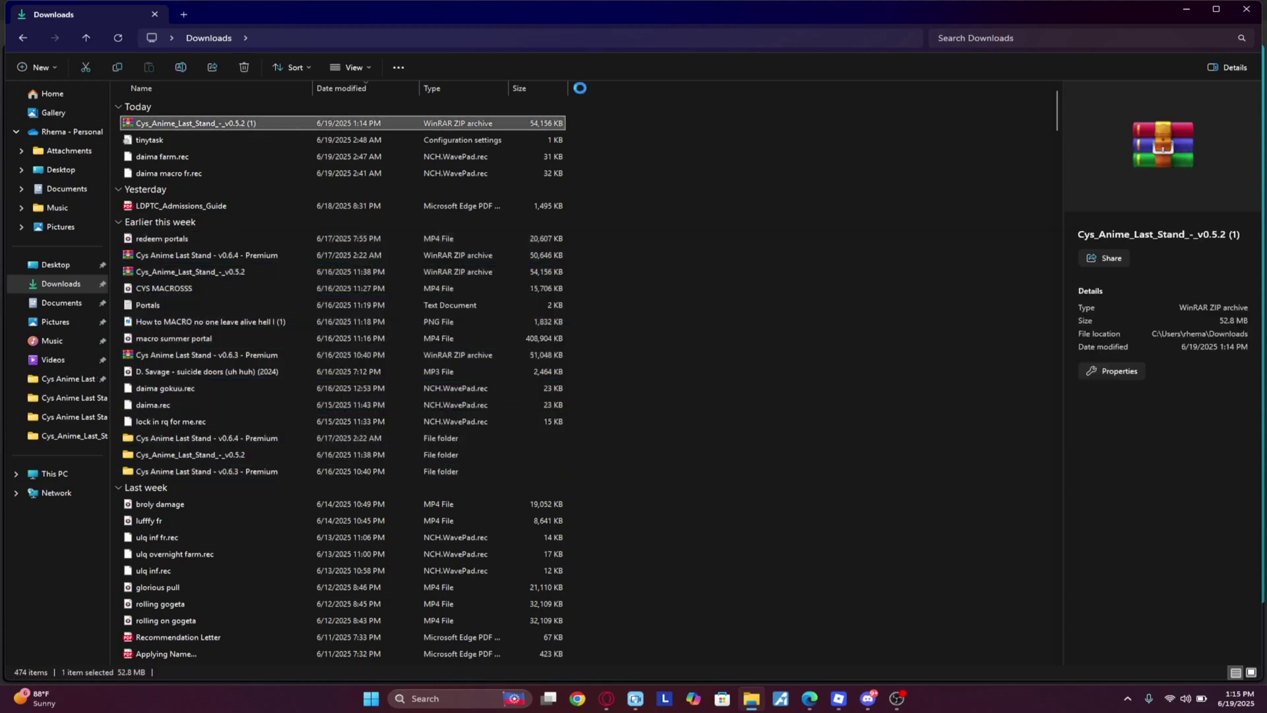
pyautogui.click(423, 68)
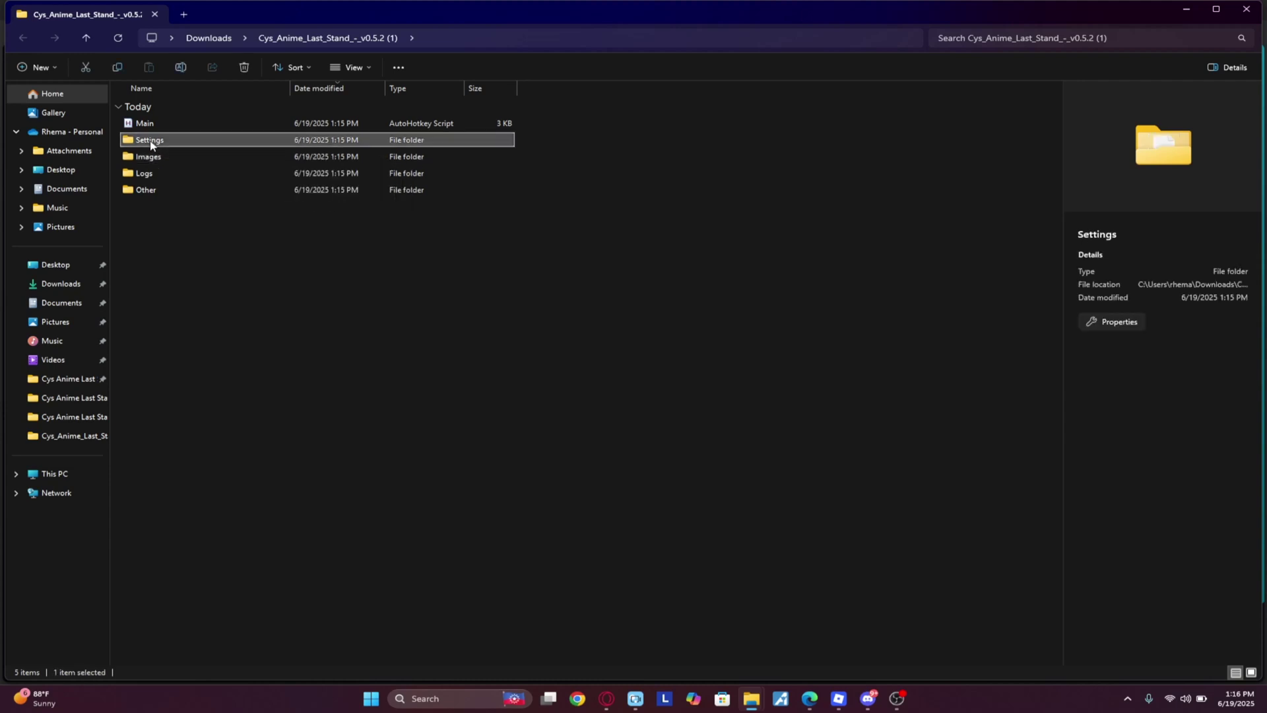
# Replace Portals.txt in the macro's Settings folder with the Portals file from Downloads.
pyautogui.doubleClick(150, 142)
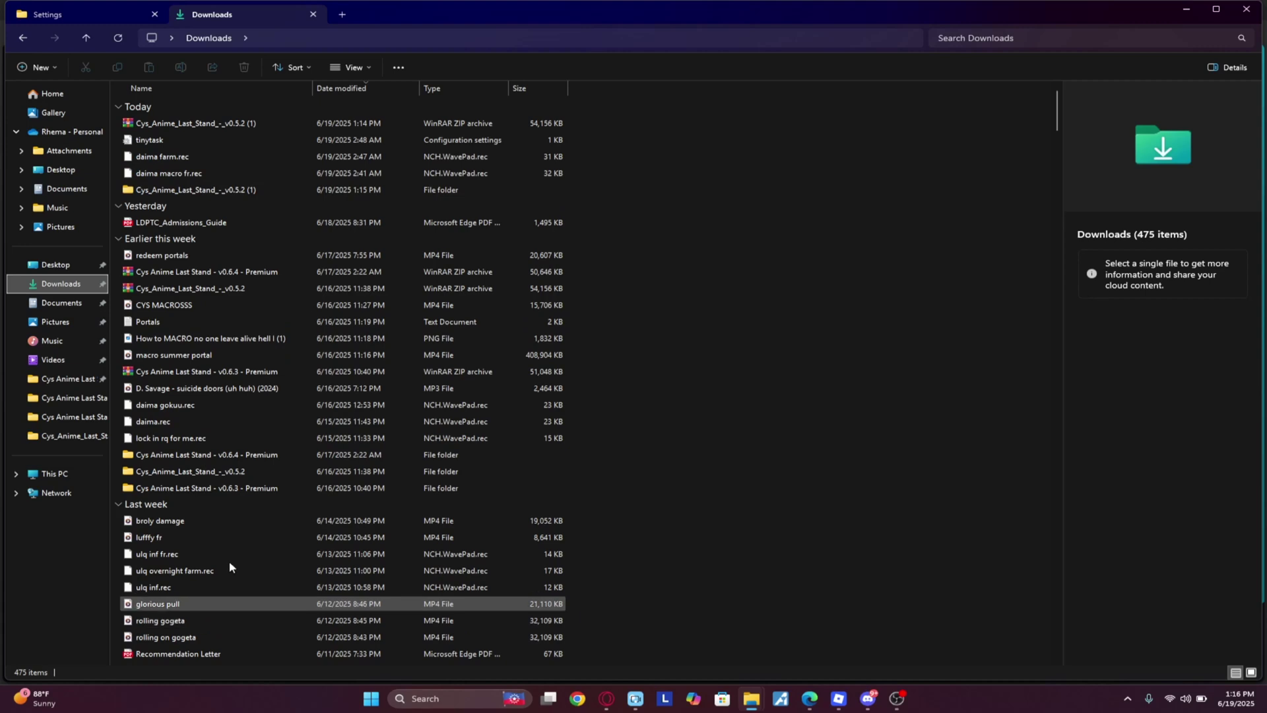
pyautogui.scroll(-2, 234, 508)
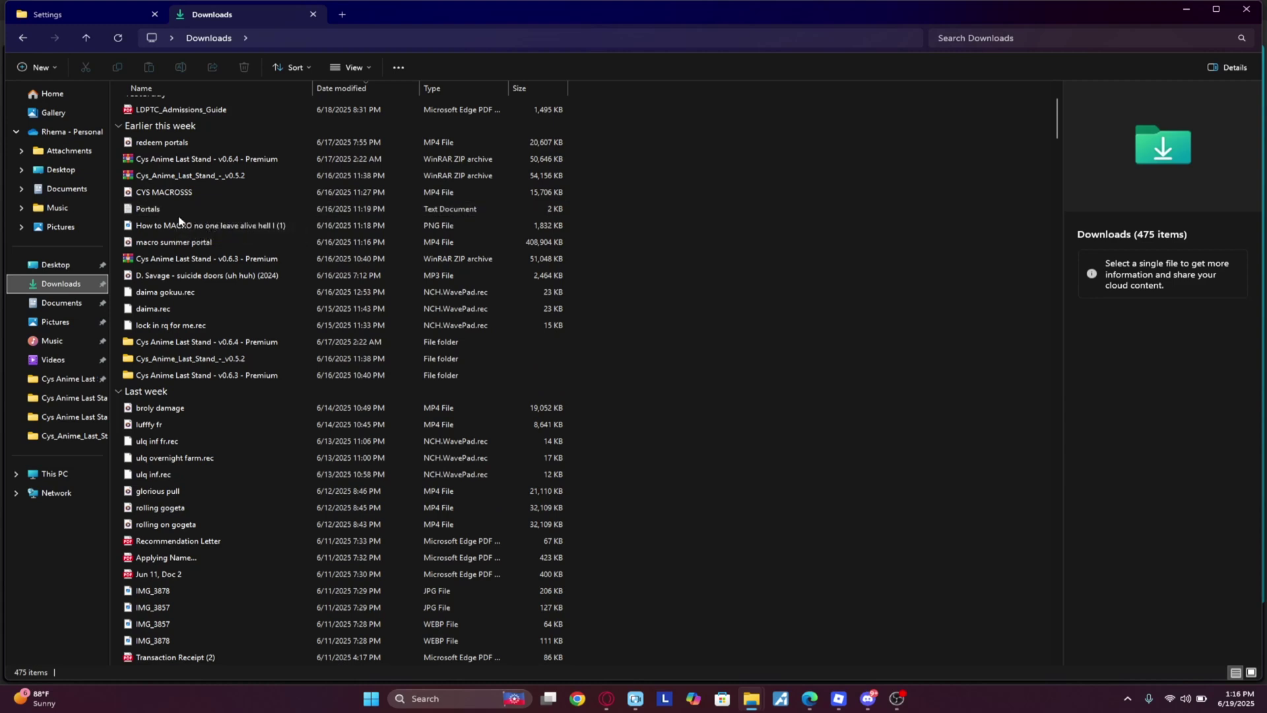
pyautogui.moveTo(119, 217); pyautogui.dragTo(94, 73)
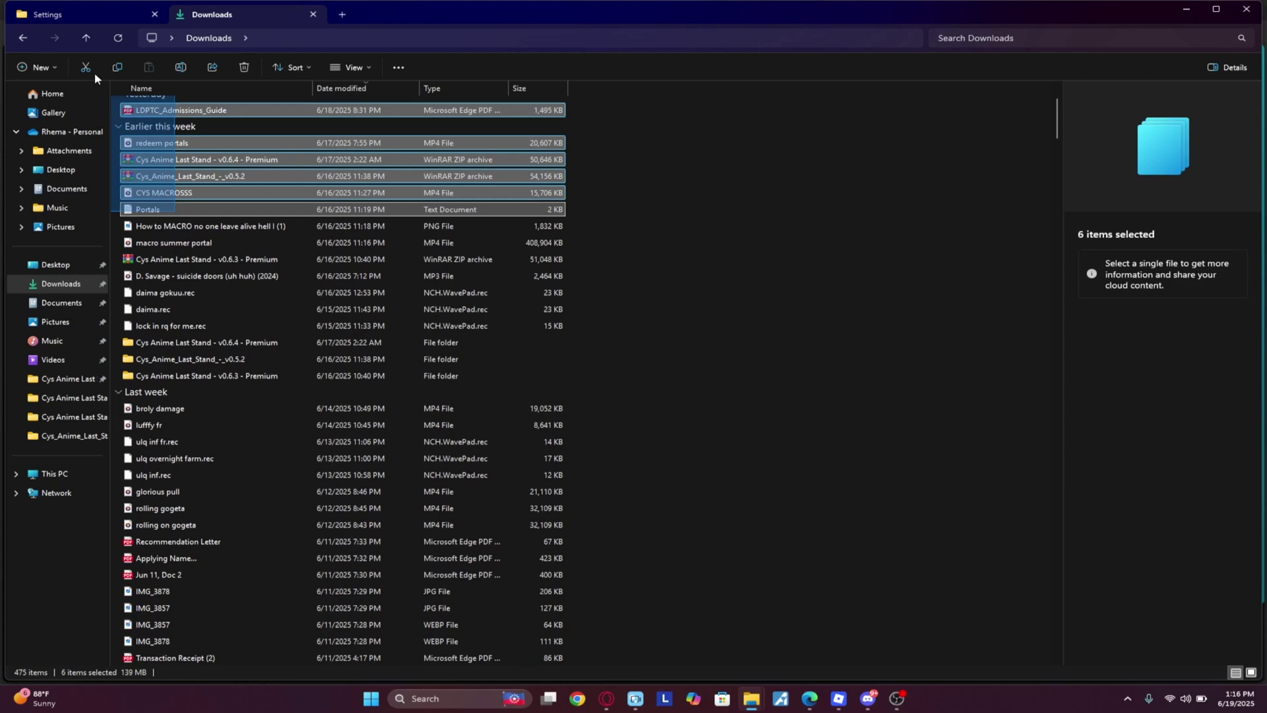
pyautogui.click(639, 289)
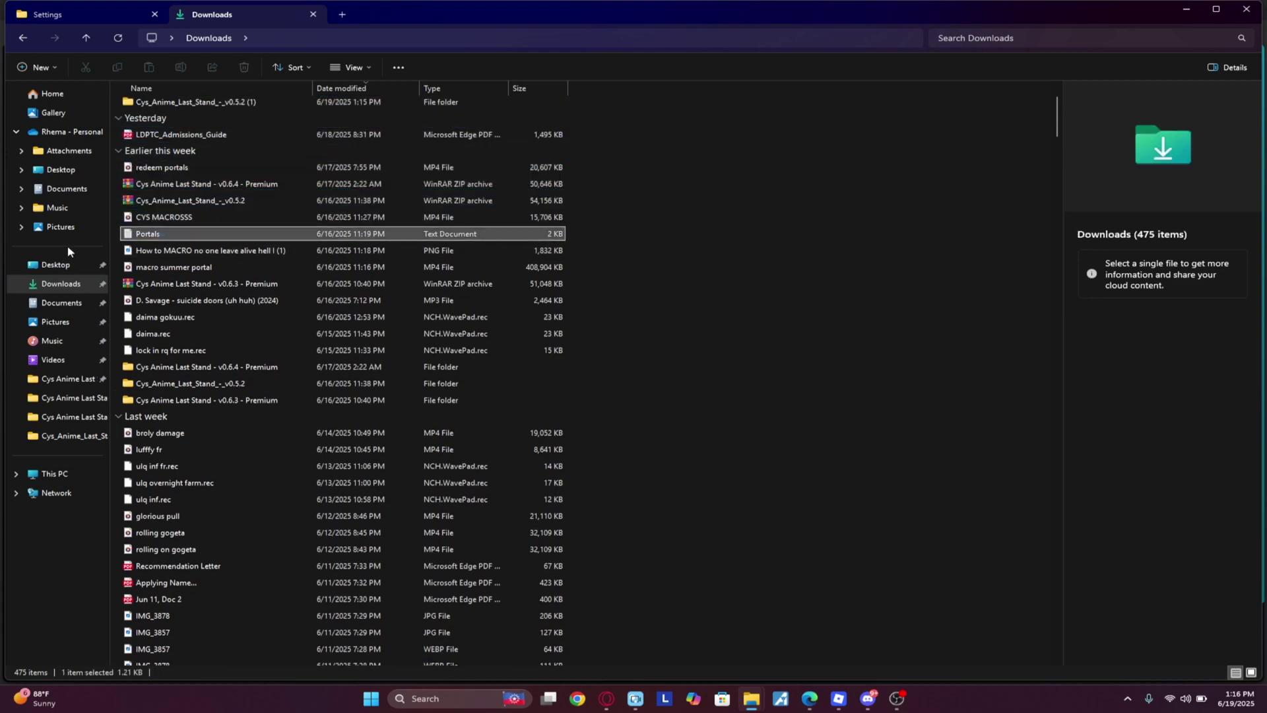
pyautogui.moveTo(64, 228); pyautogui.dragTo(59, 16)
pyautogui.moveTo(188, 132); pyautogui.dragTo(192, 213)
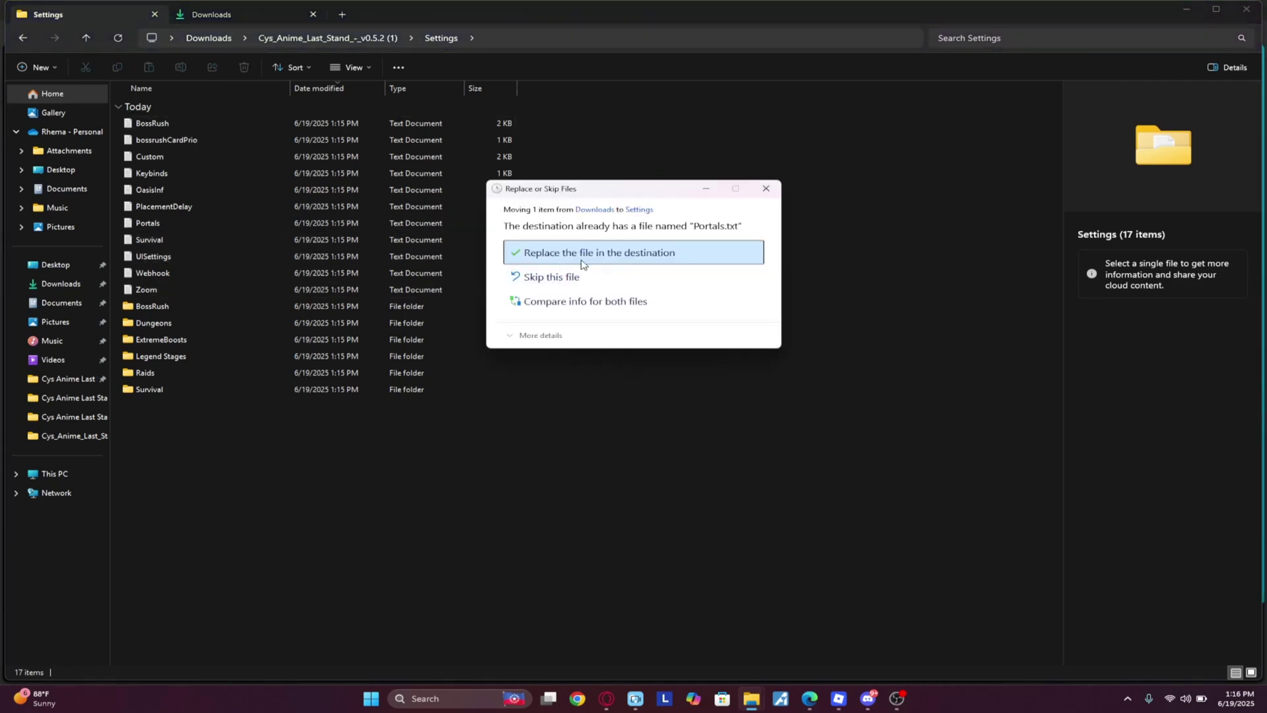
pyautogui.click(590, 260)
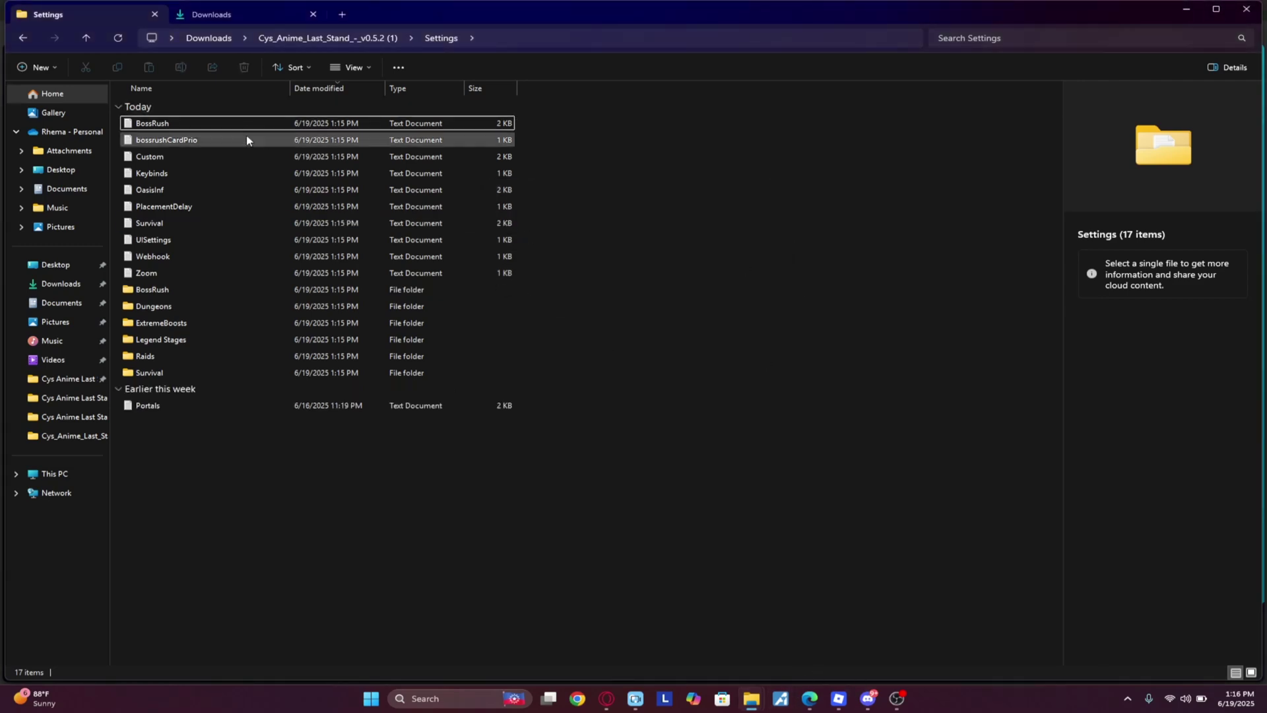
pyautogui.click(22, 39)
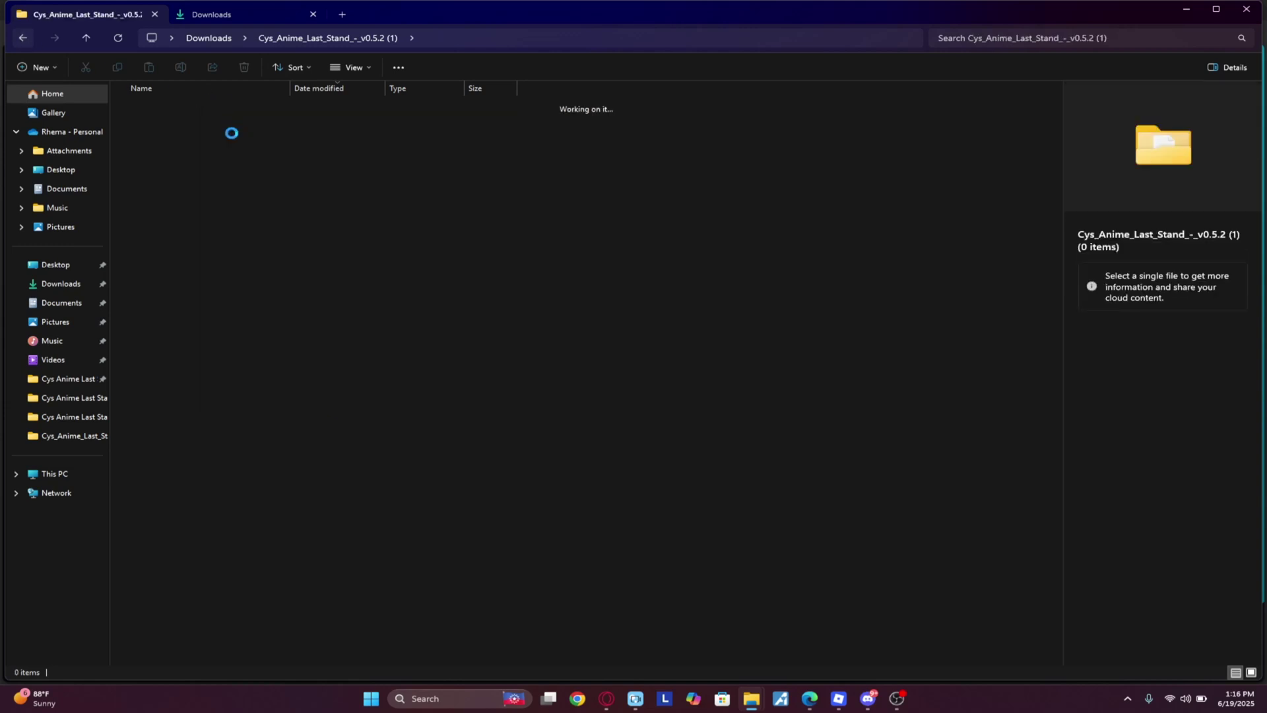
pyautogui.click(161, 126)
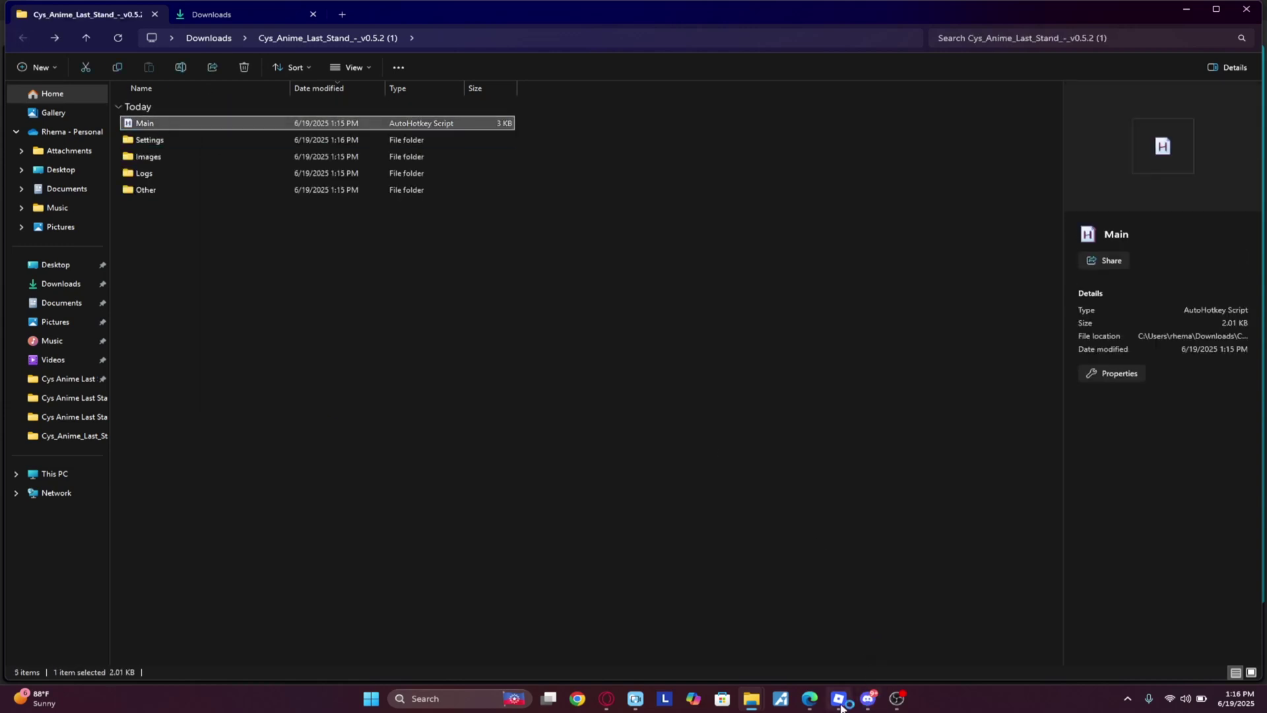
# Run Main.ahk, clear Explorer, Edge and Discord away, and trigger ZoomTech with F4 in Roblox.
pyautogui.press('Return')
pyautogui.click(1194, 11)
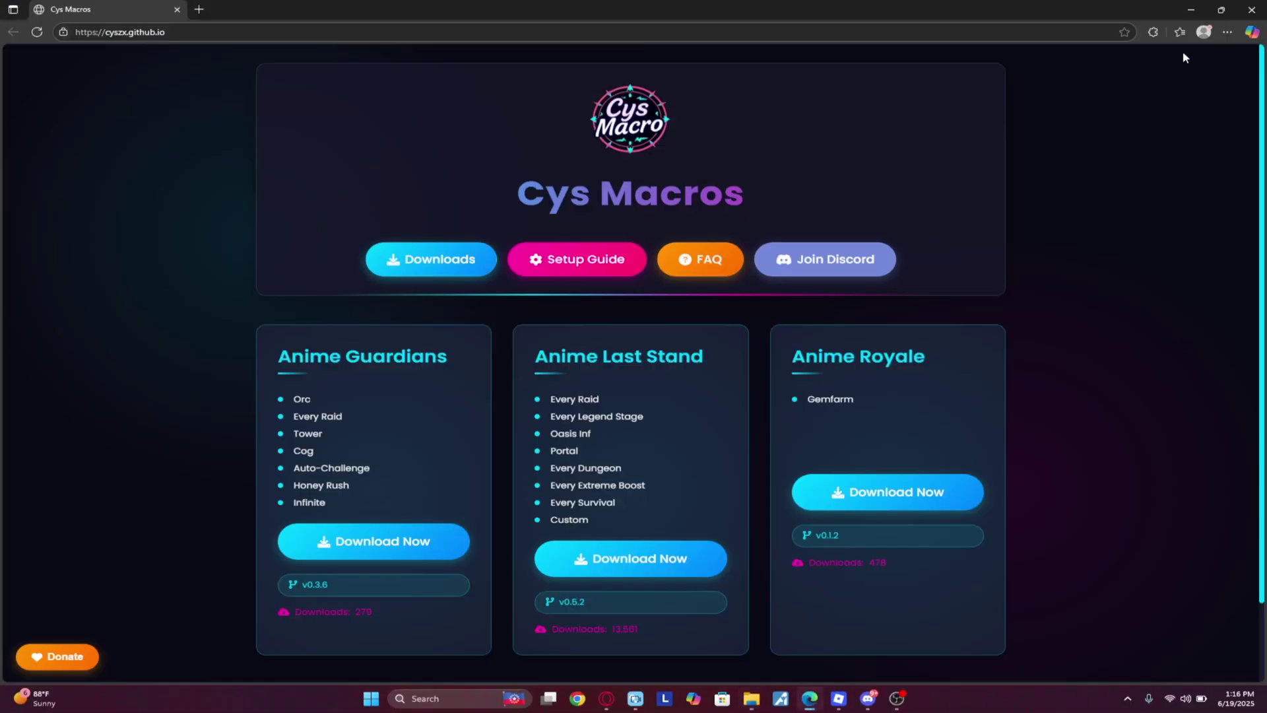
pyautogui.click(1251, 10)
pyautogui.click(1213, 10)
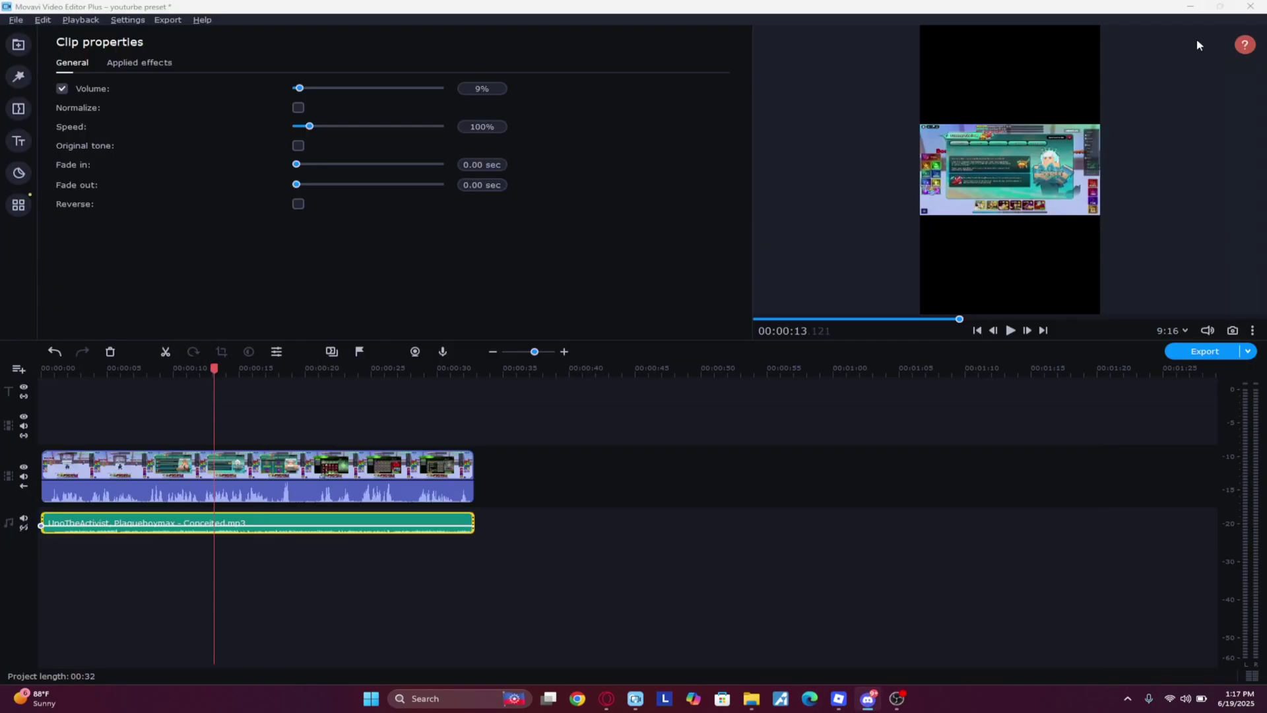
pyautogui.click(838, 699)
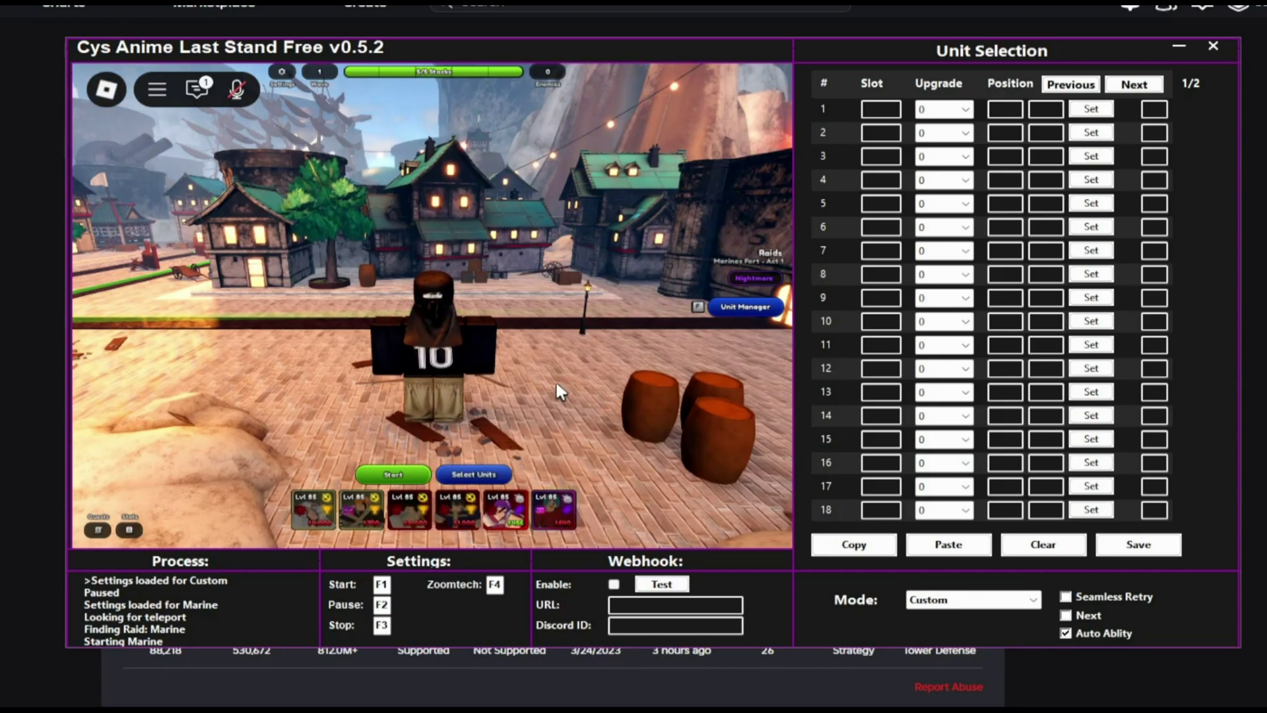
pyautogui.press('F4')
# Confirm the ZoomTech camera setup and focus row 1's Slot box.
pyautogui.click(515, 424)
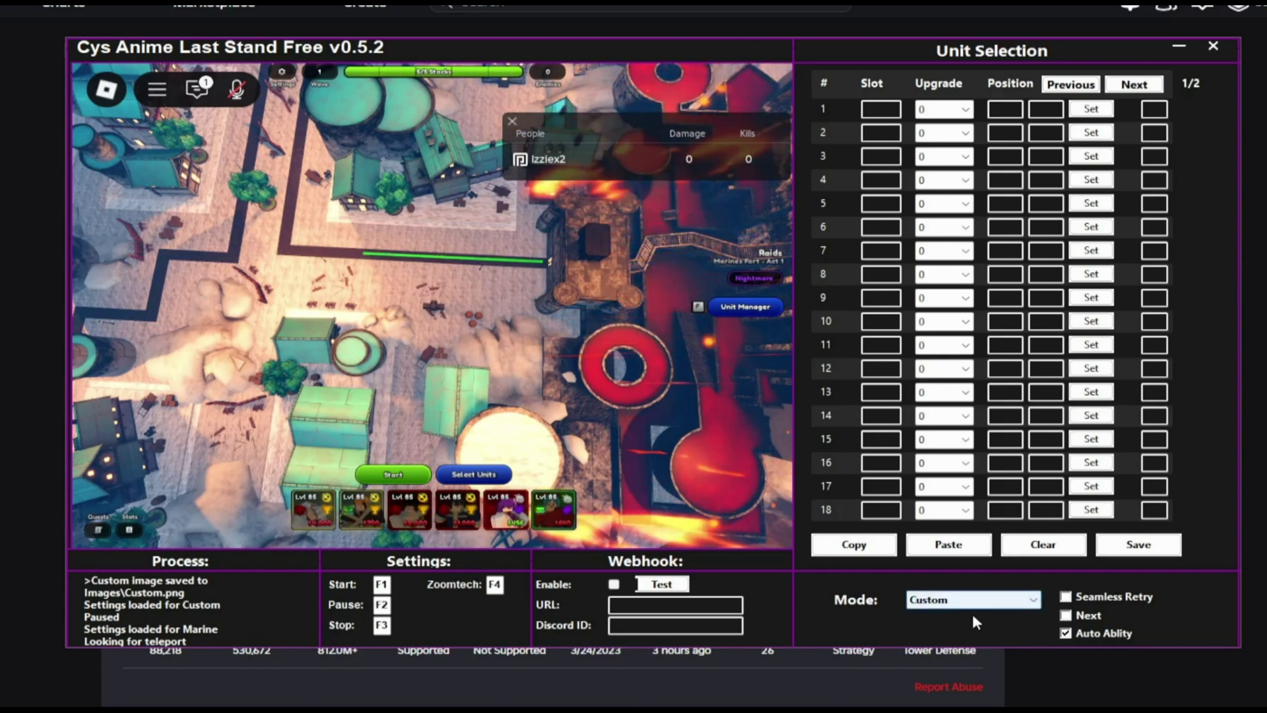
pyautogui.click(948, 544)
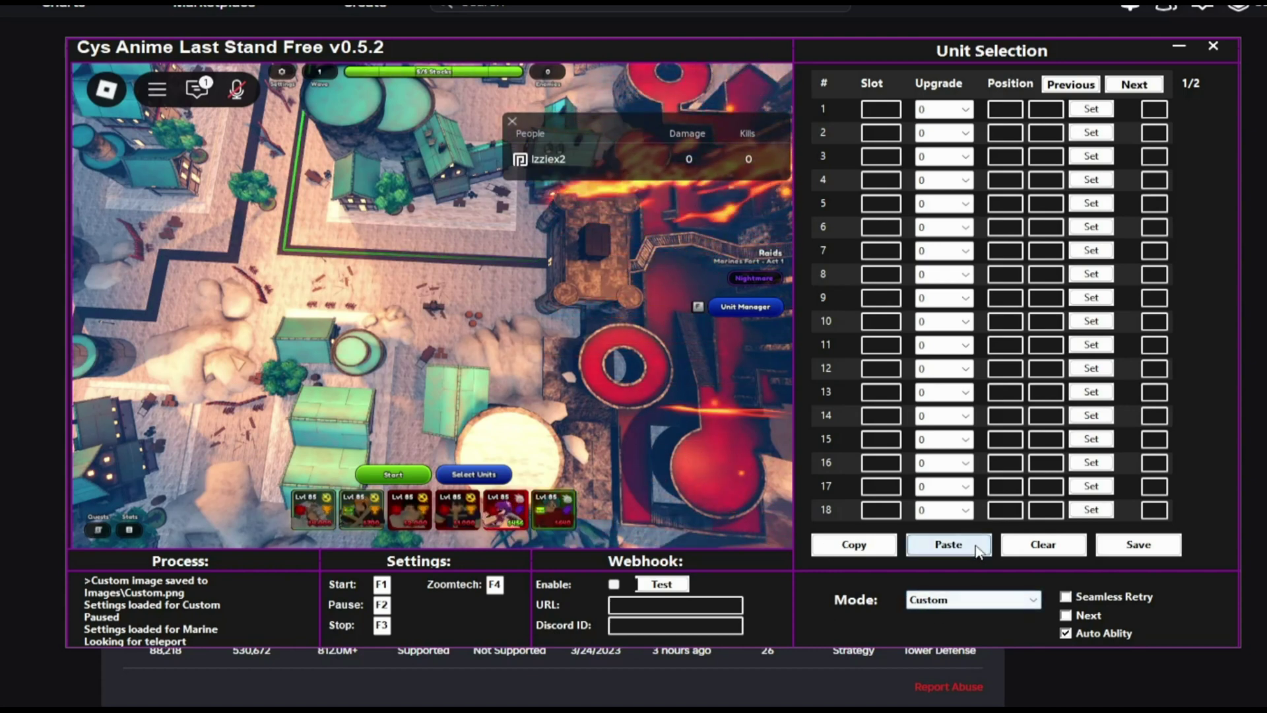
pyautogui.click(886, 115)
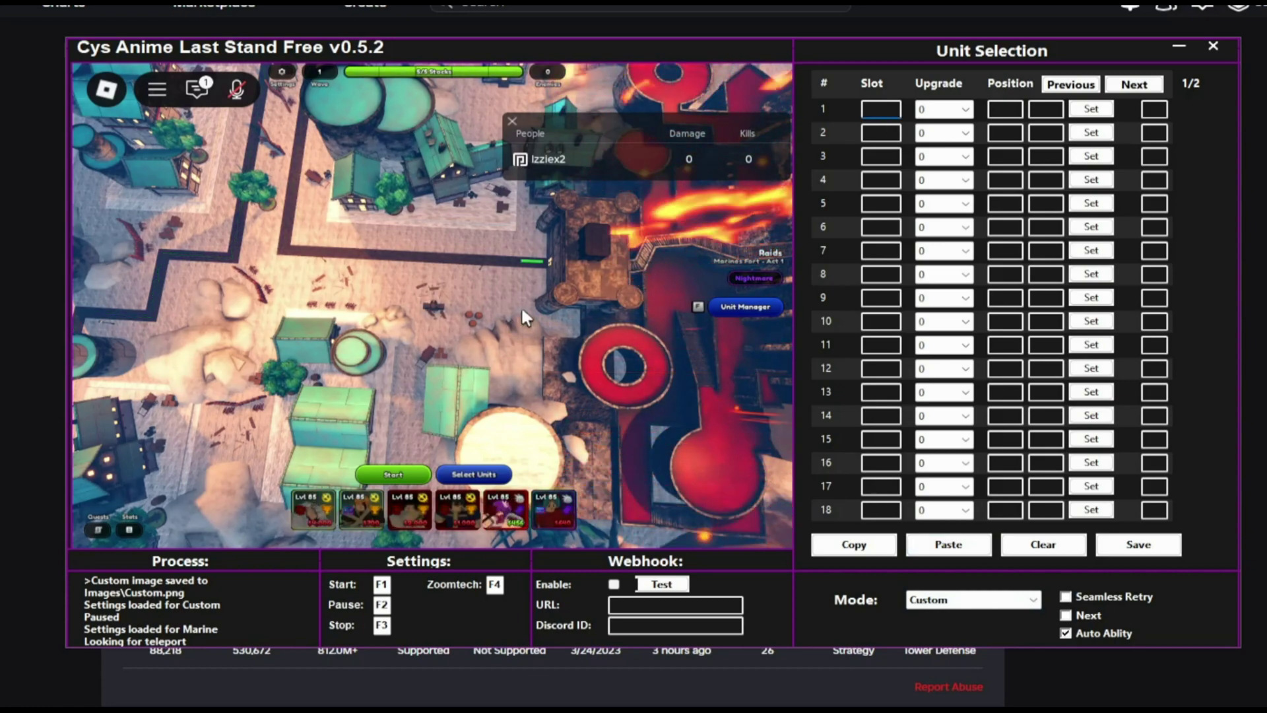
# Change Roblox's Movement Mode to Default (Keyboard) and close the game settings menu.
pyautogui.click(451, 277)
pyautogui.press('Escape')
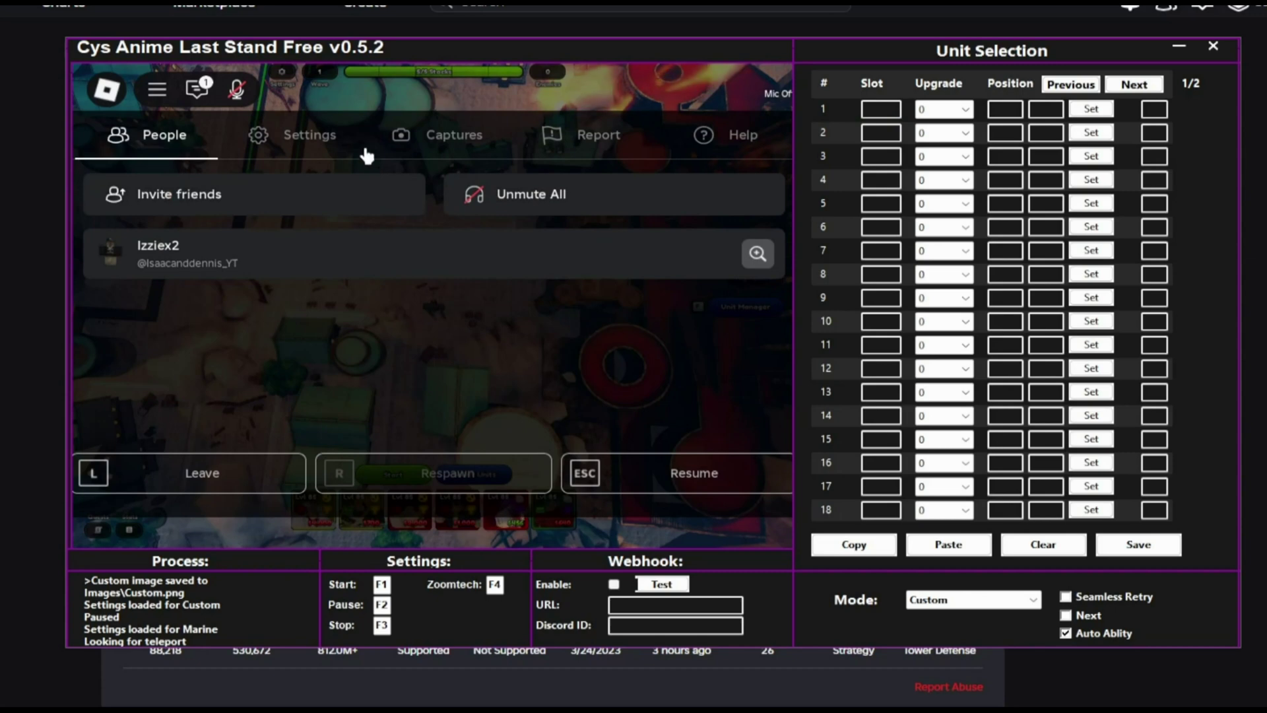
pyautogui.click(361, 147)
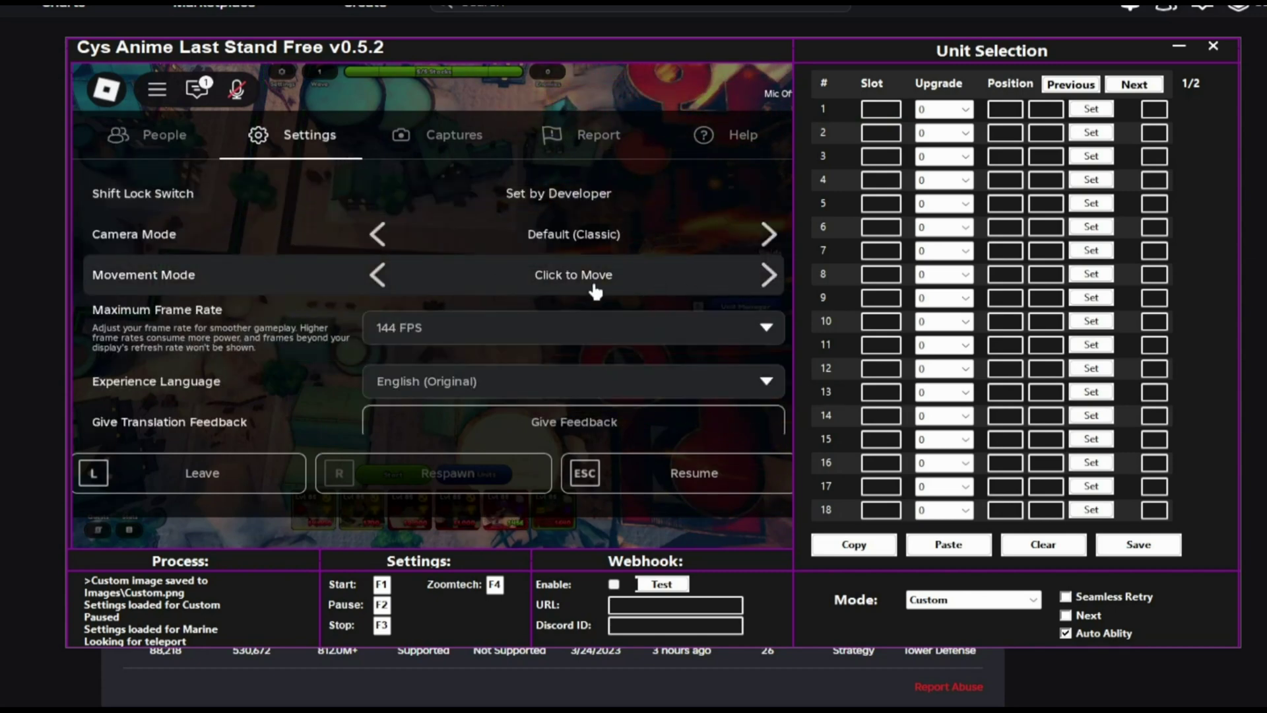
pyautogui.click(773, 276)
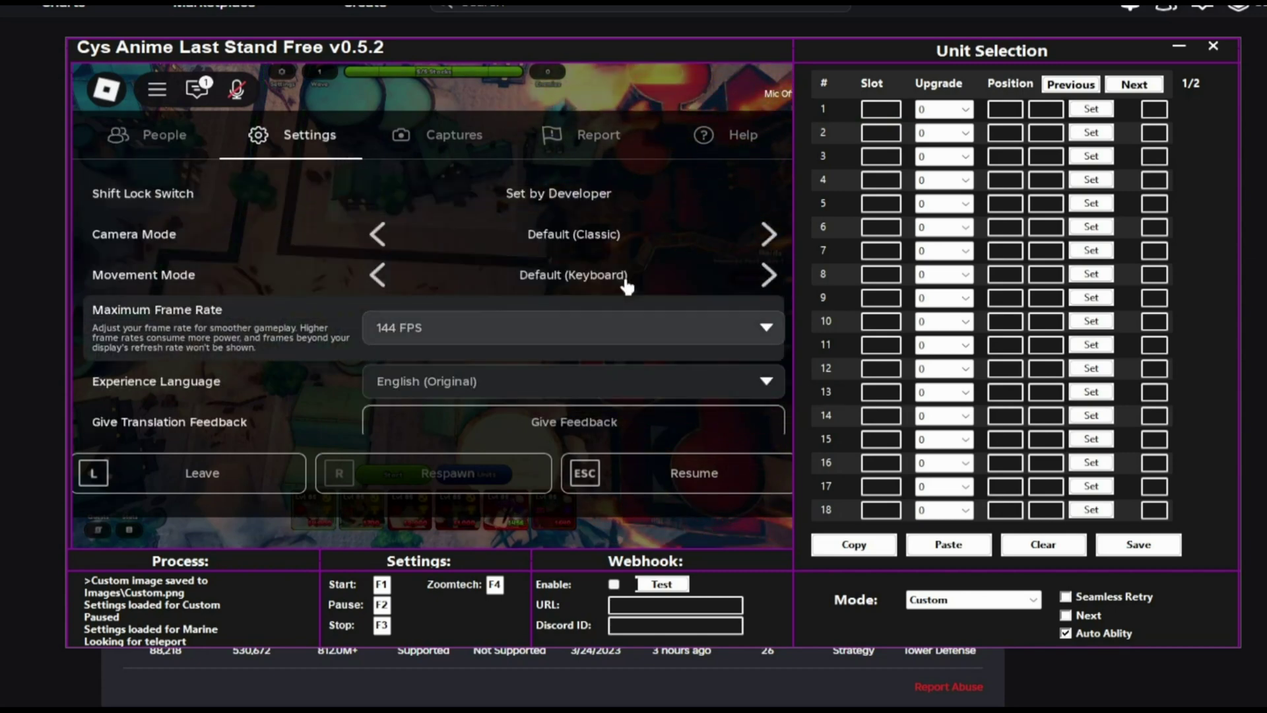
pyautogui.click(377, 275)
pyautogui.press('Escape')
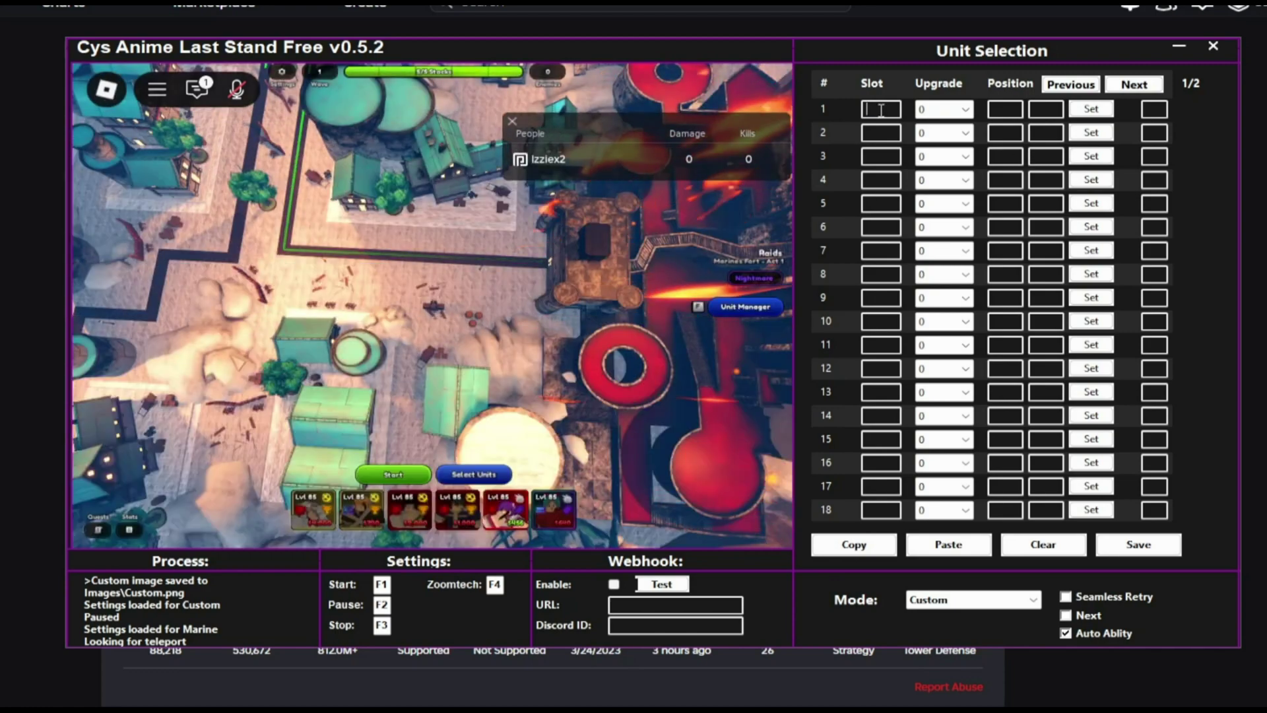
# Set rows 1–3 to slots r, 5 and 2, each with a picked map position.
pyautogui.click(867, 113)
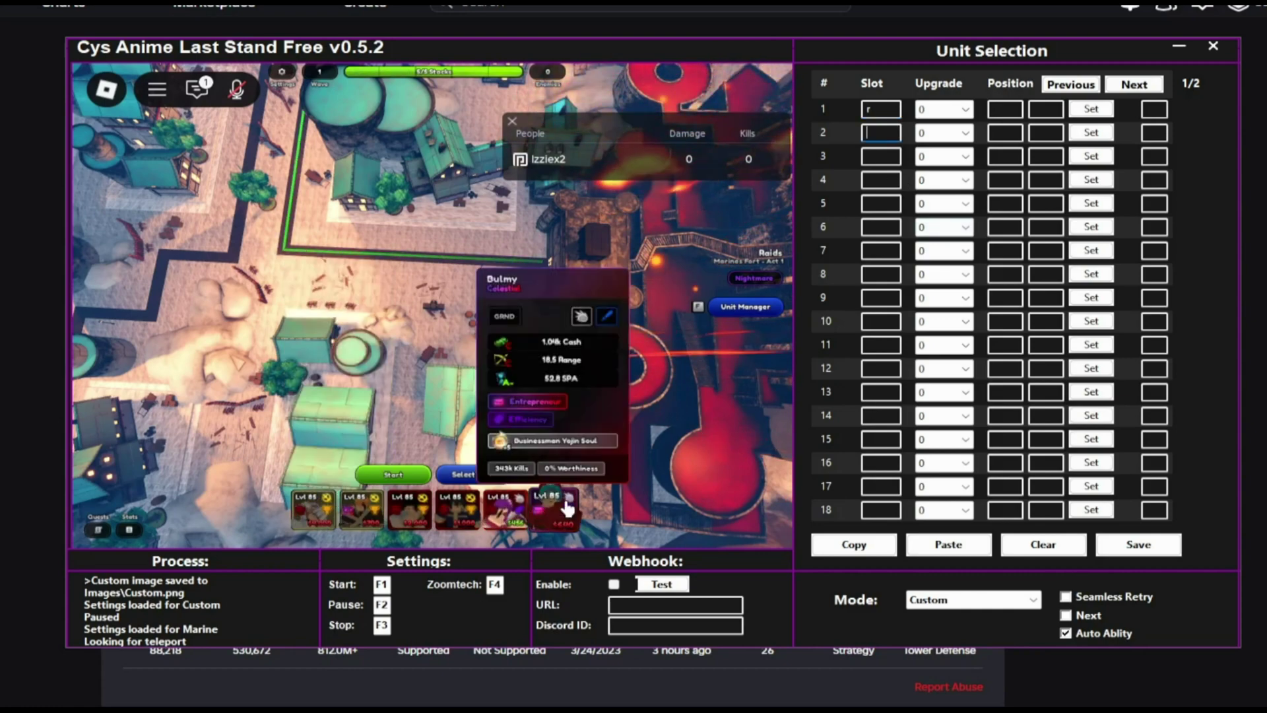
pyautogui.moveTo(373, 524)
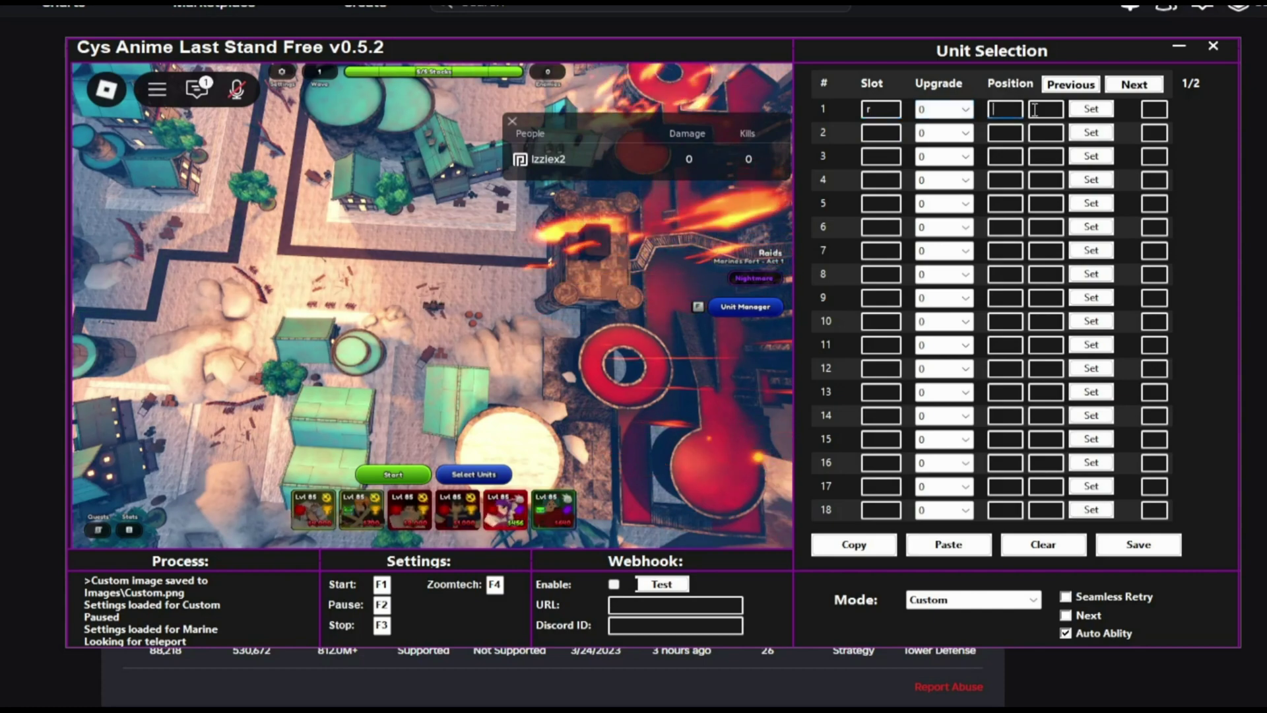
pyautogui.click(1091, 110)
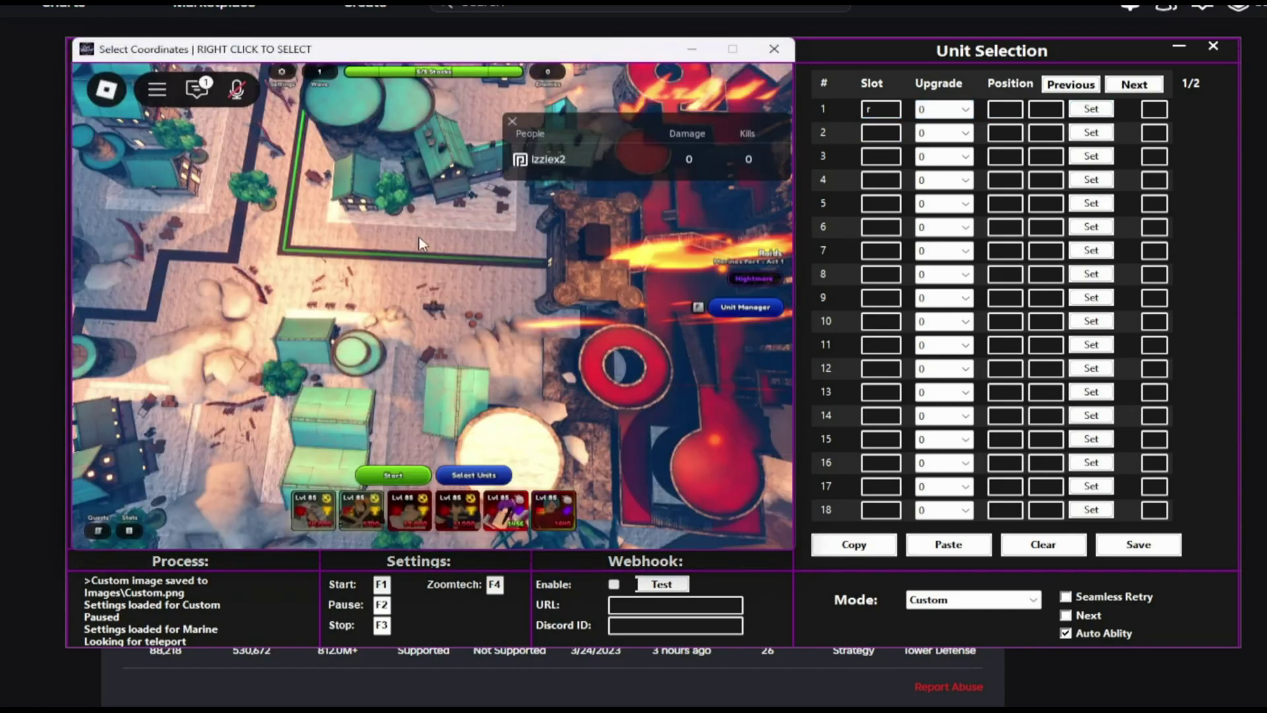
pyautogui.rightClick(322, 231)
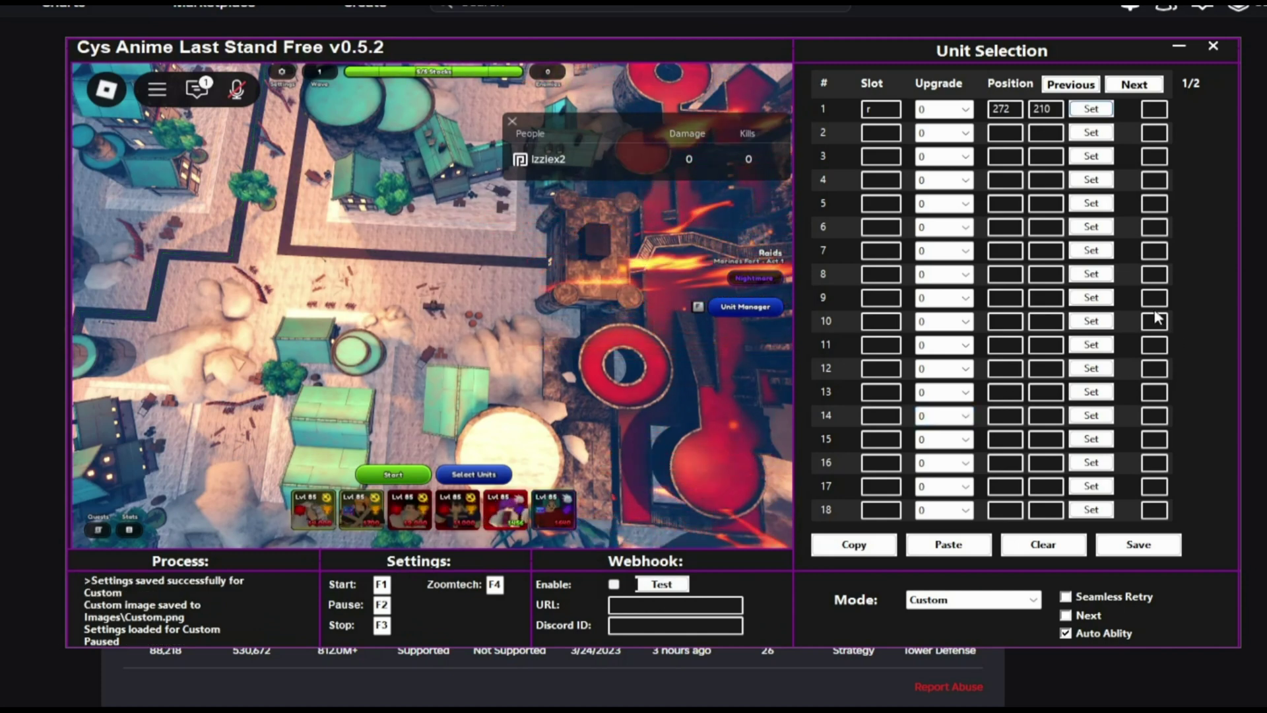
pyautogui.click(880, 132)
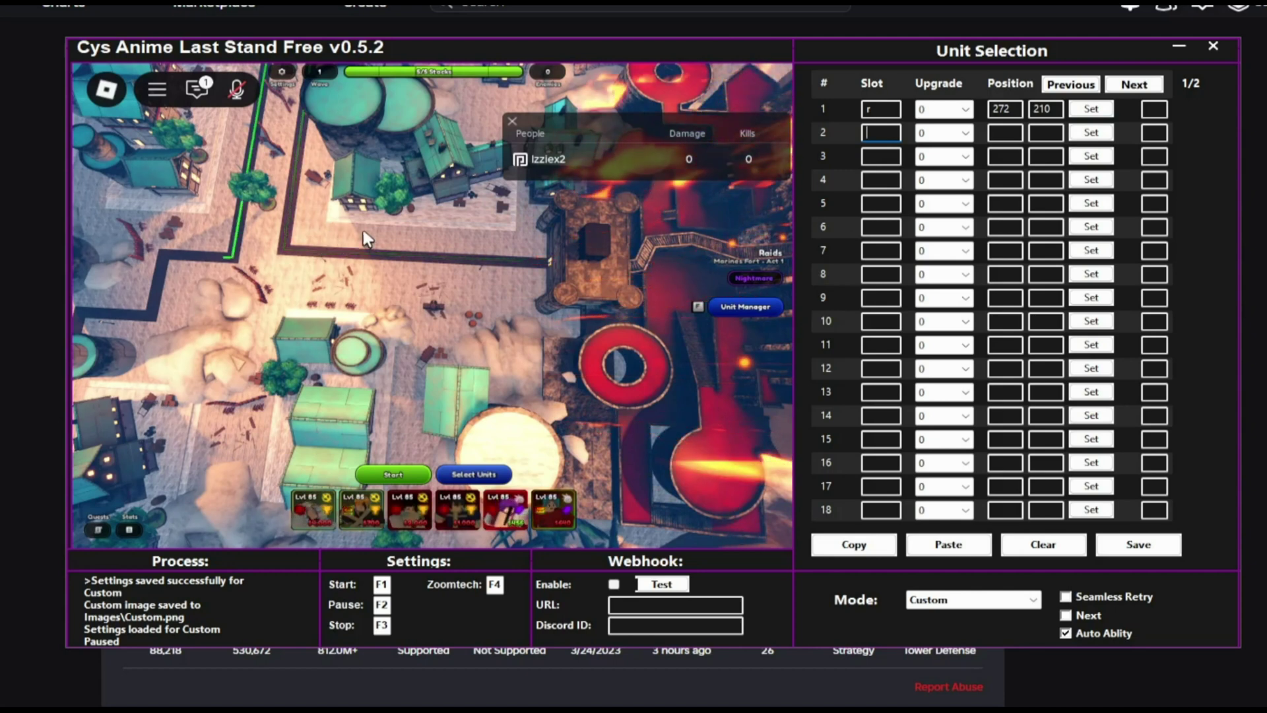
pyautogui.write('5')
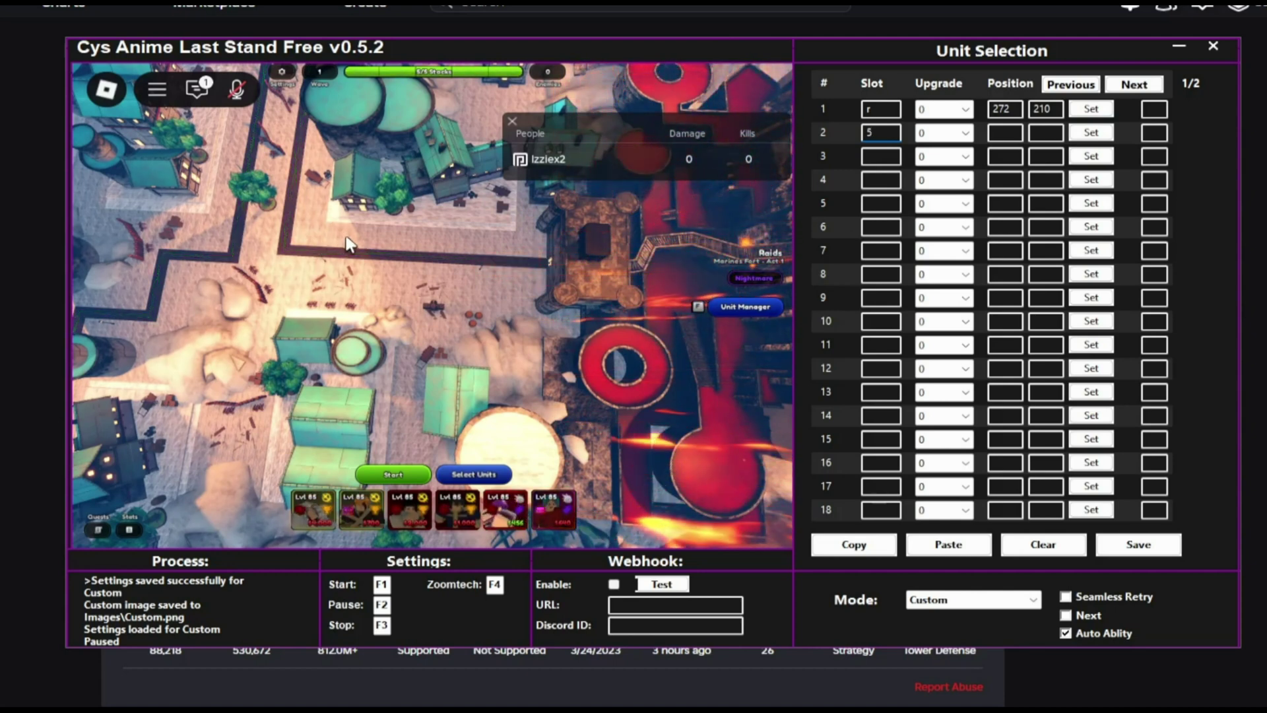
pyautogui.click(1091, 133)
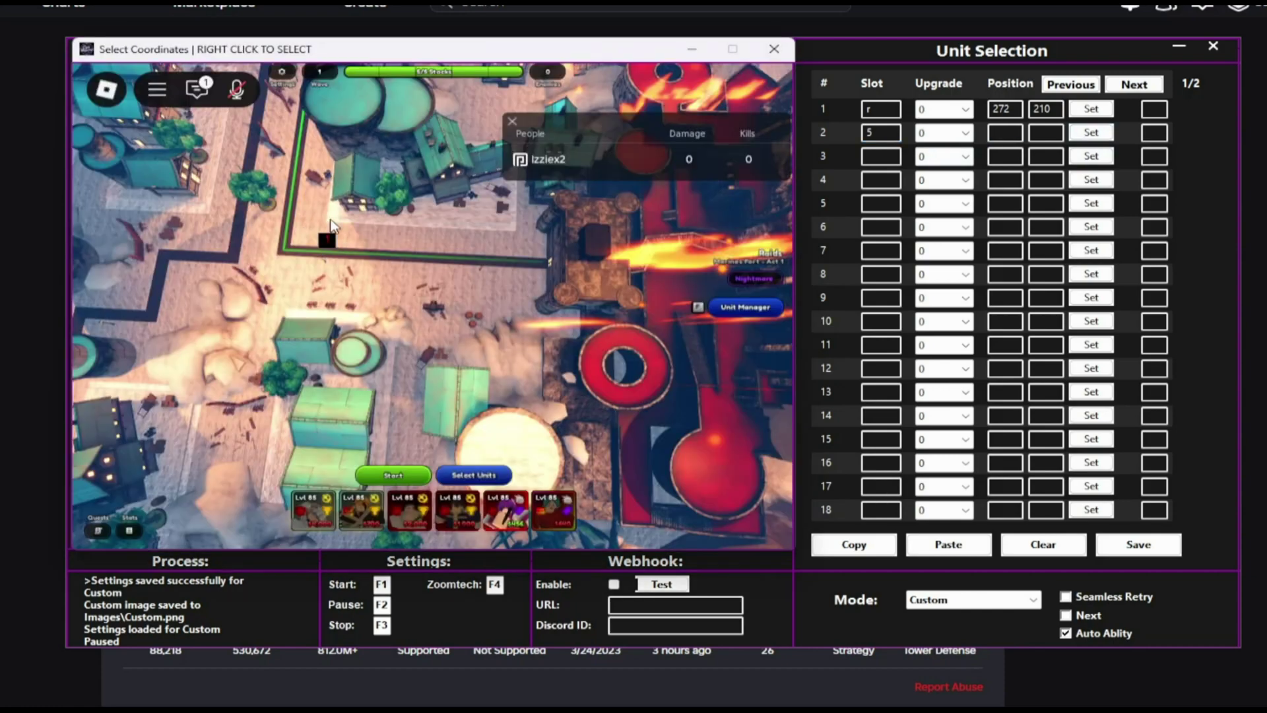
pyautogui.rightClick(354, 228)
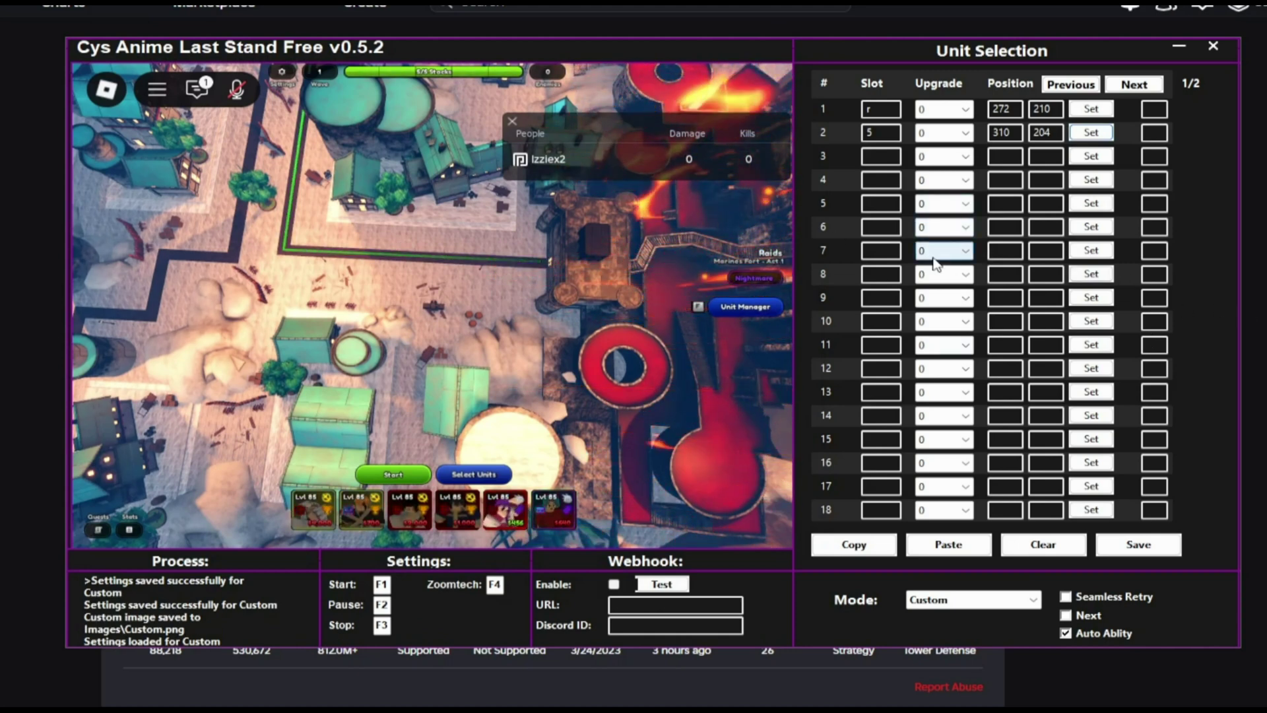
pyautogui.click(882, 159)
pyautogui.write('2')
pyautogui.click(1092, 155)
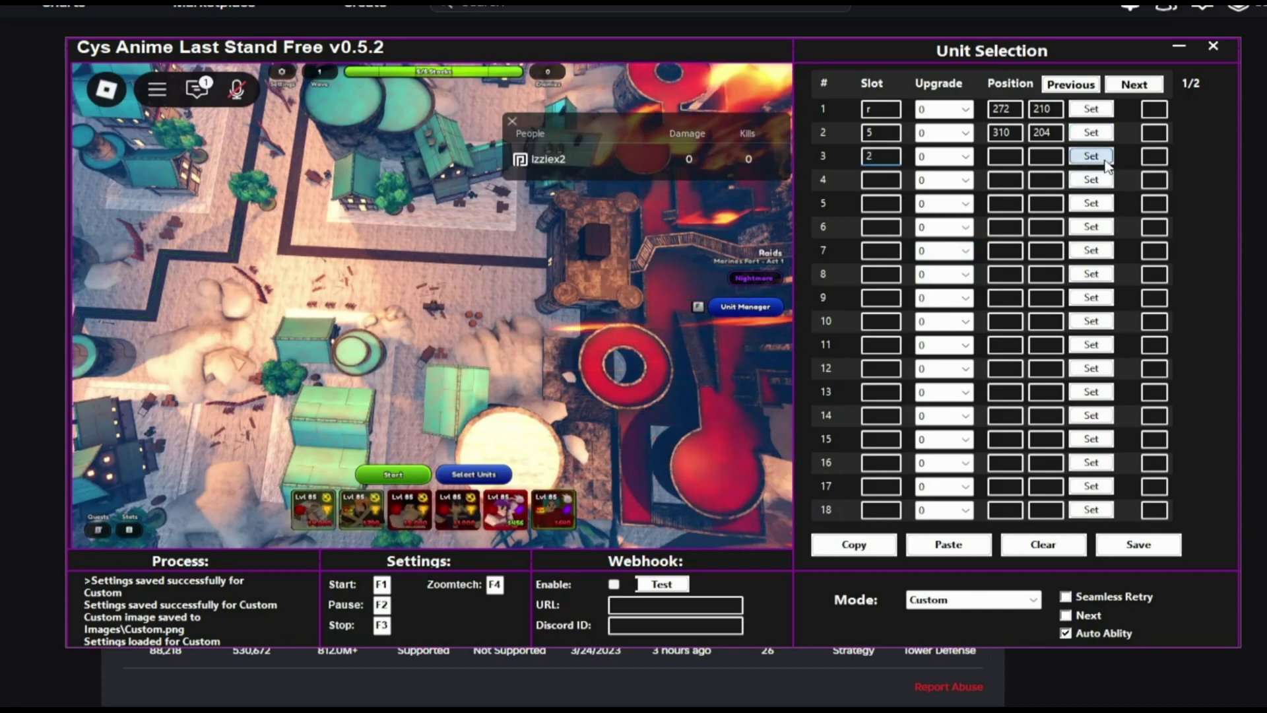
pyautogui.rightClick(262, 247)
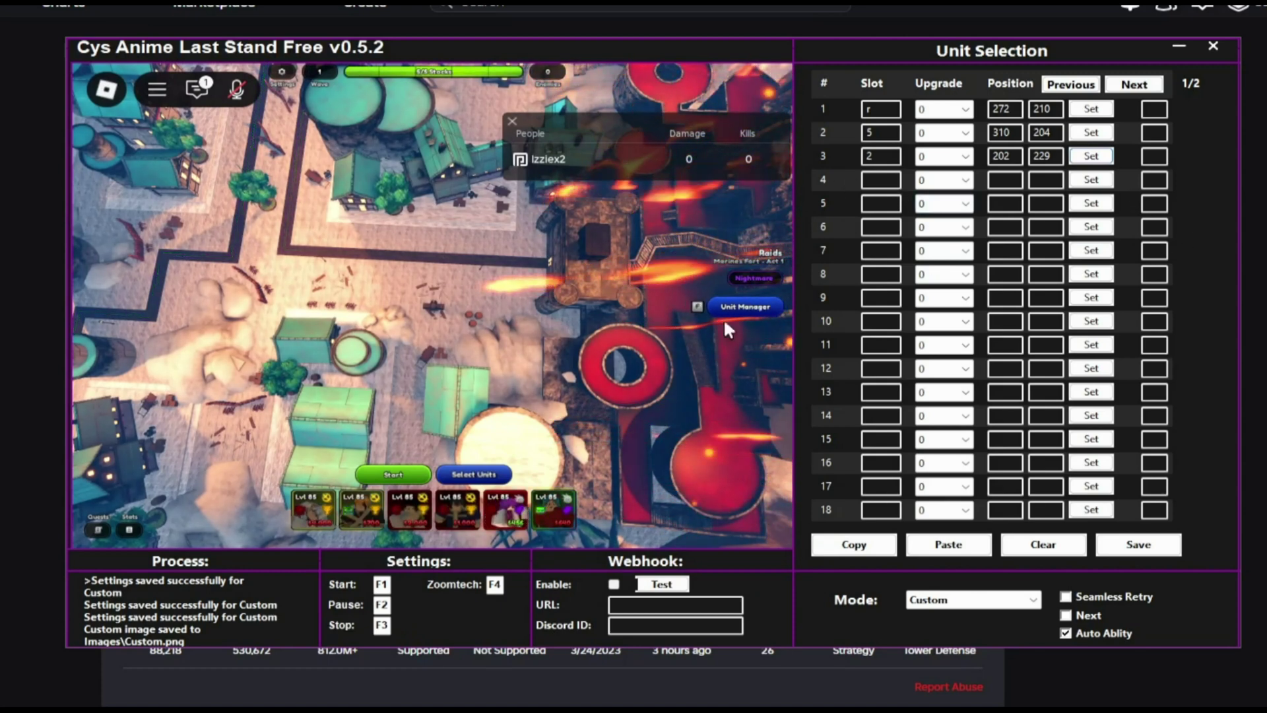
# Give rows 4 and 5 slot 0, then start the raid and select the second unit.
pyautogui.press('Tab')
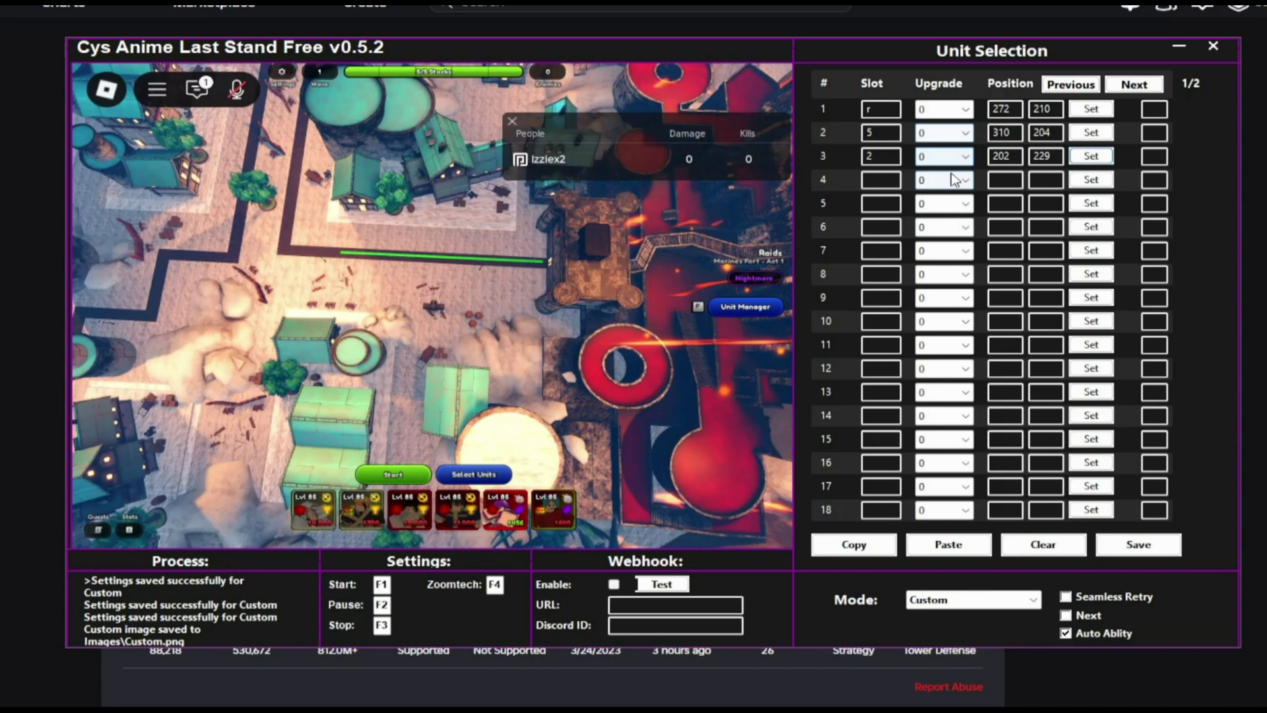
pyautogui.write('0')
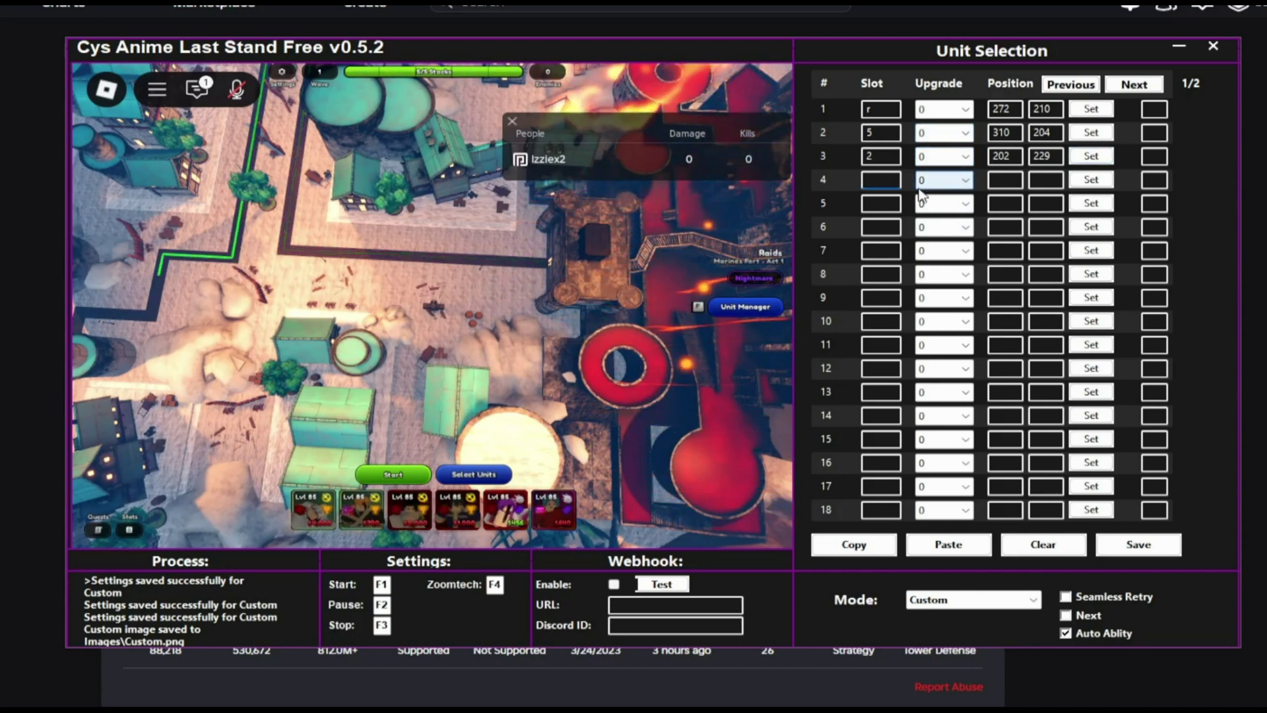
pyautogui.click(878, 204)
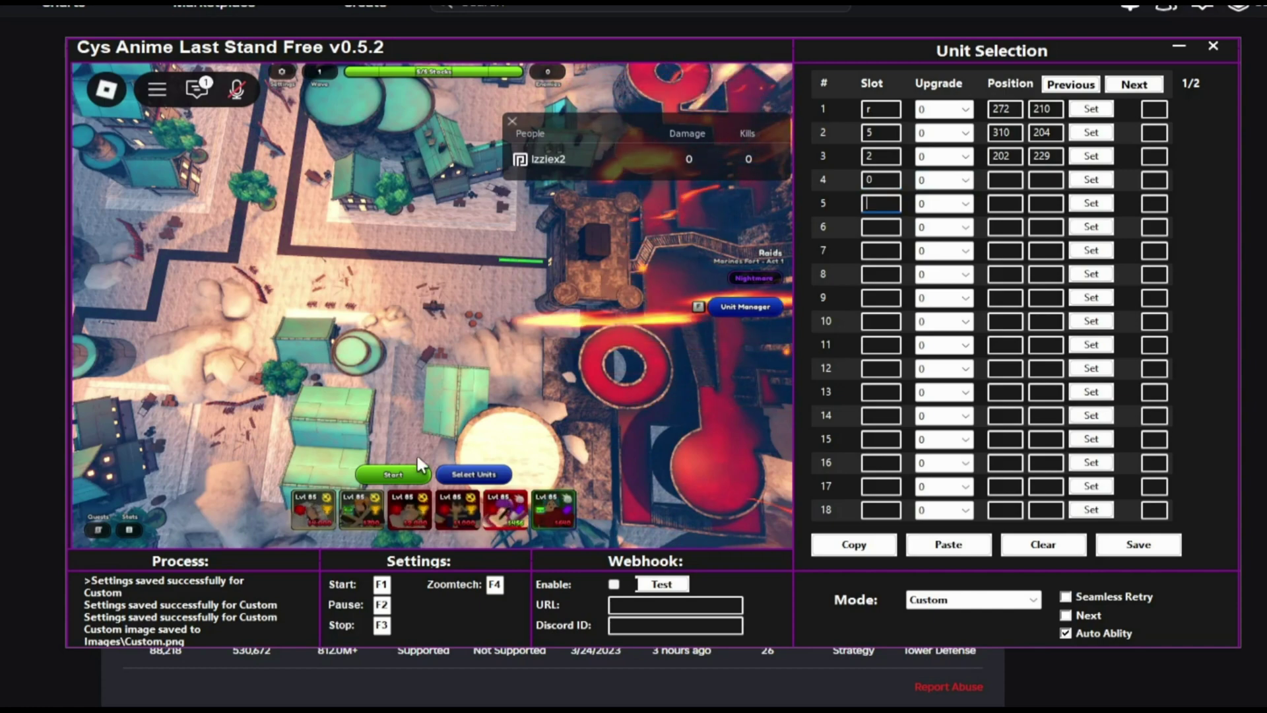
pyautogui.write('0')
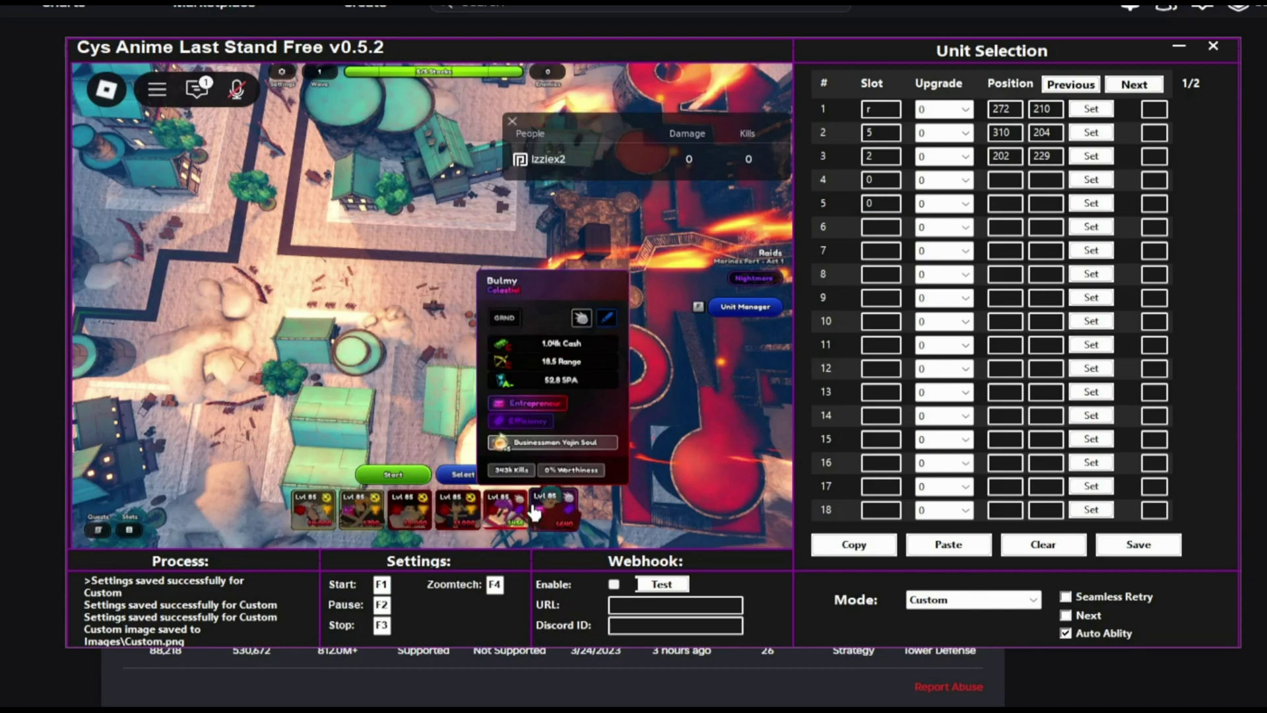
pyautogui.click(393, 476)
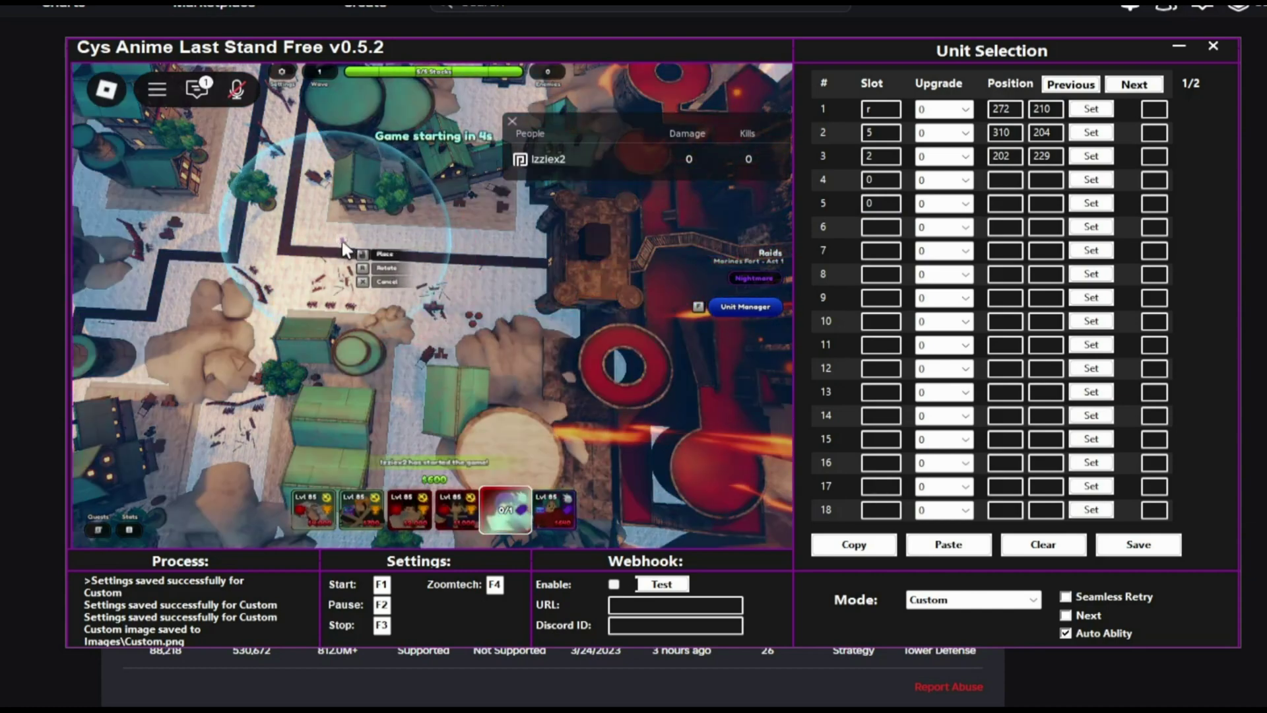
pyautogui.click(359, 528)
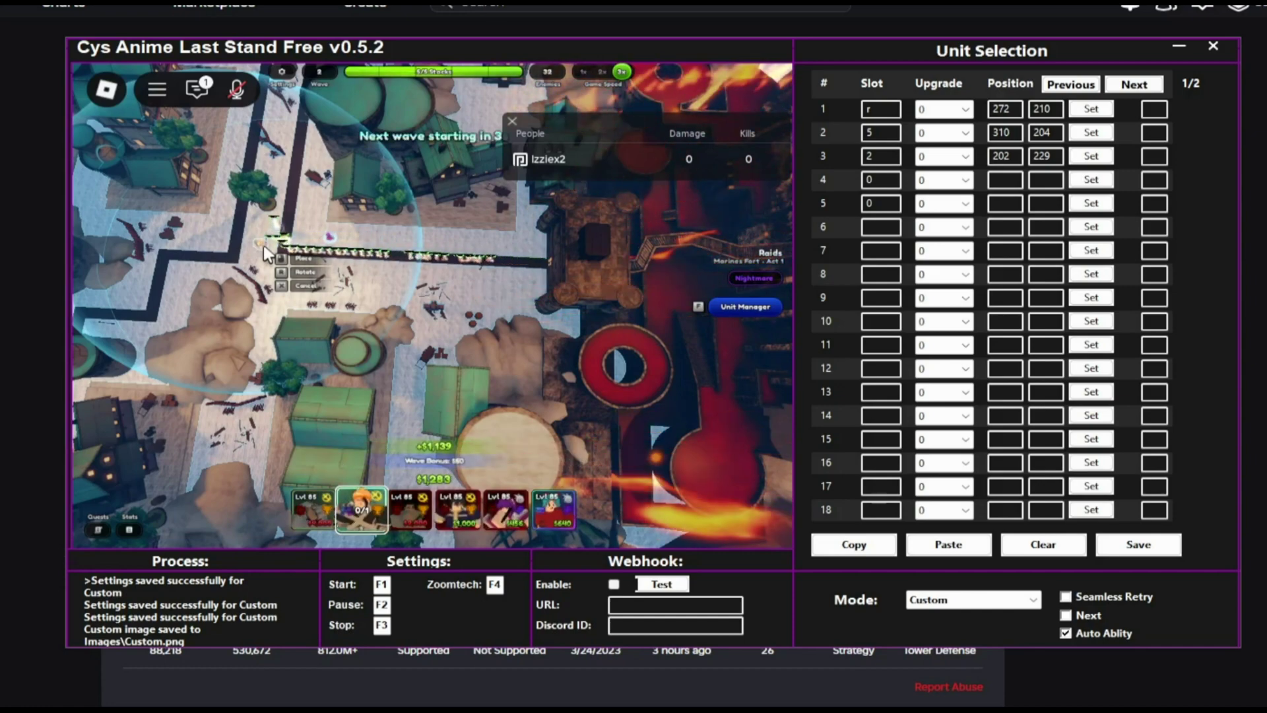
# Place the unit, give row 6 slot 0, and pick row 4's map position 727,299.
pyautogui.click(264, 244)
pyautogui.click(897, 226)
pyautogui.write('0')
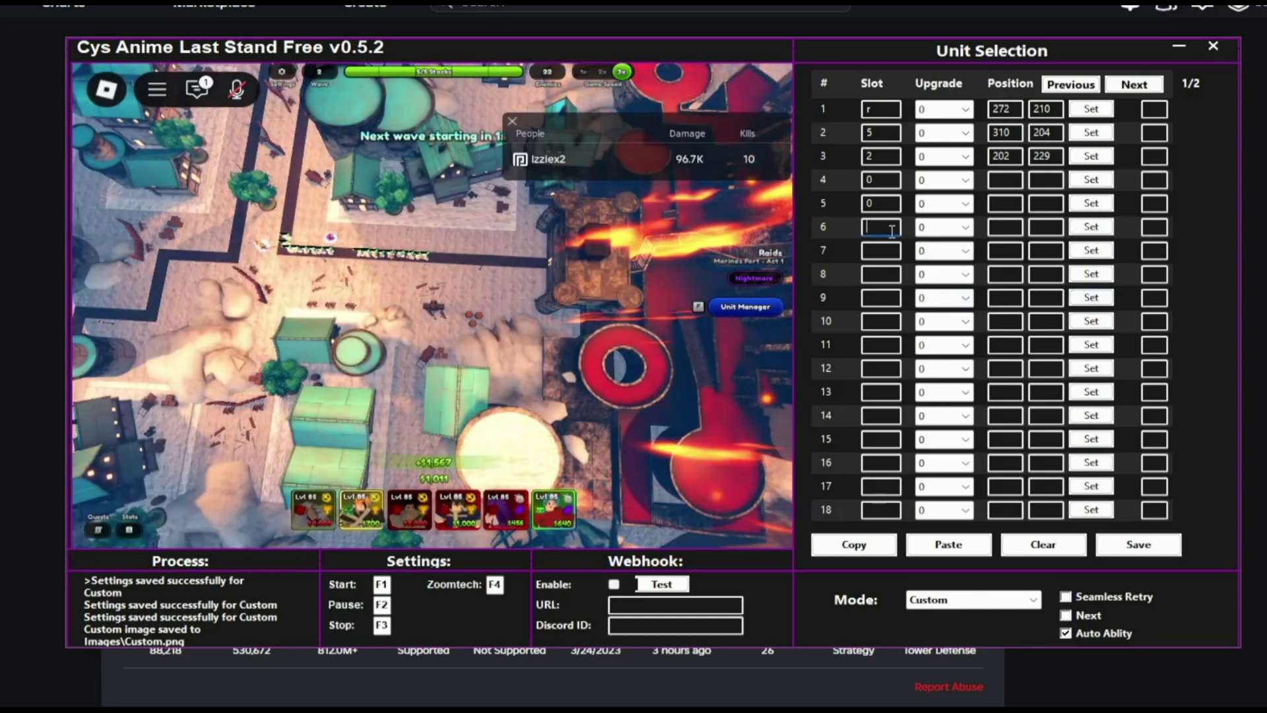
pyautogui.click(1107, 178)
pyautogui.rightClick(727, 305)
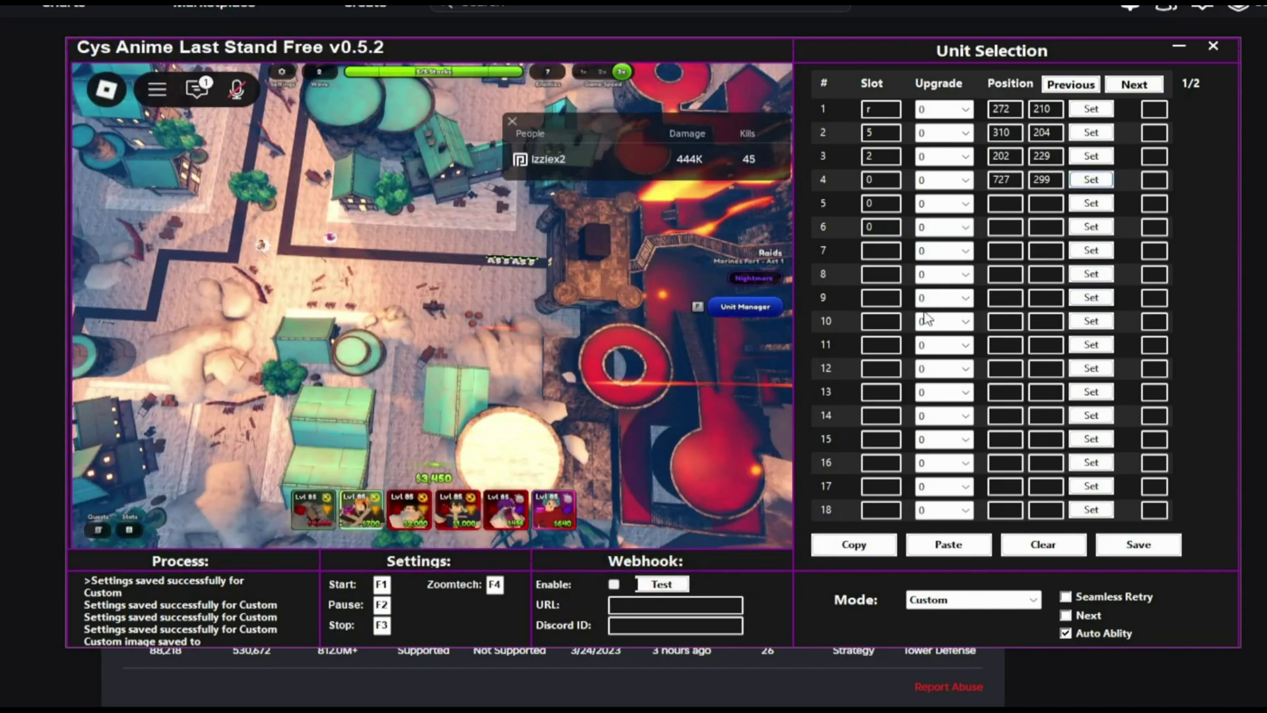
pyautogui.click(1092, 203)
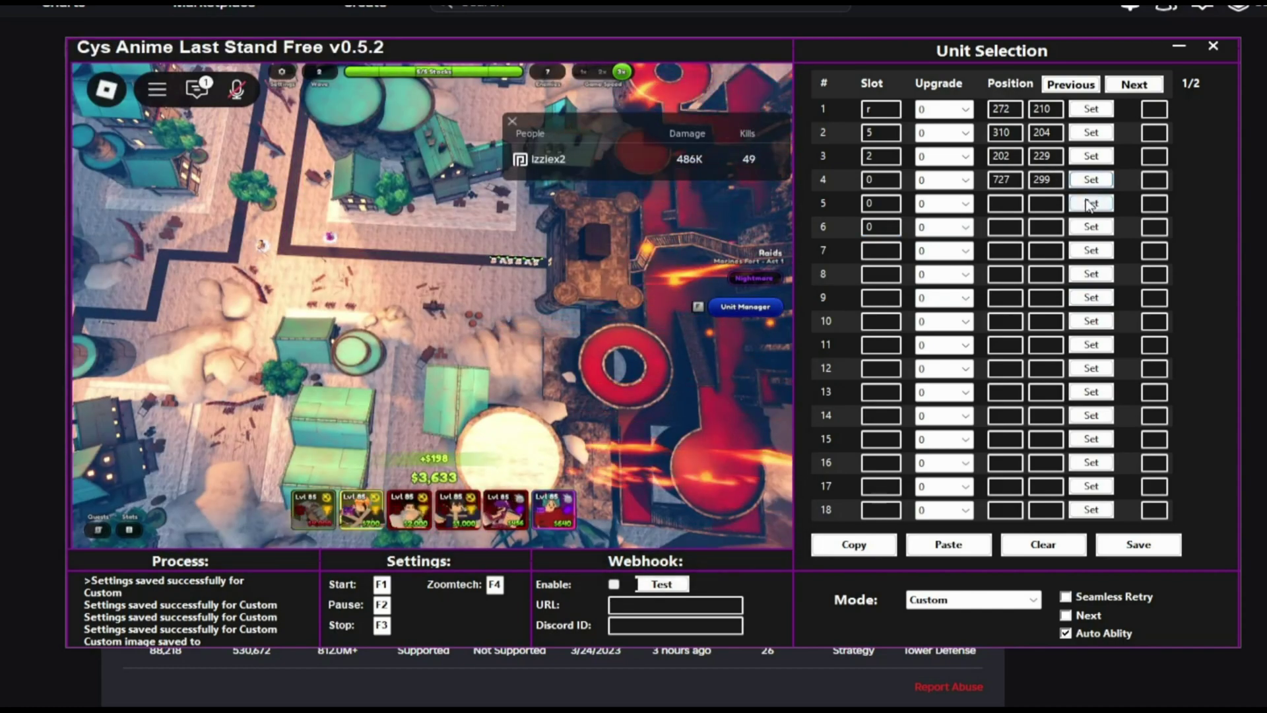
pyautogui.click(743, 307)
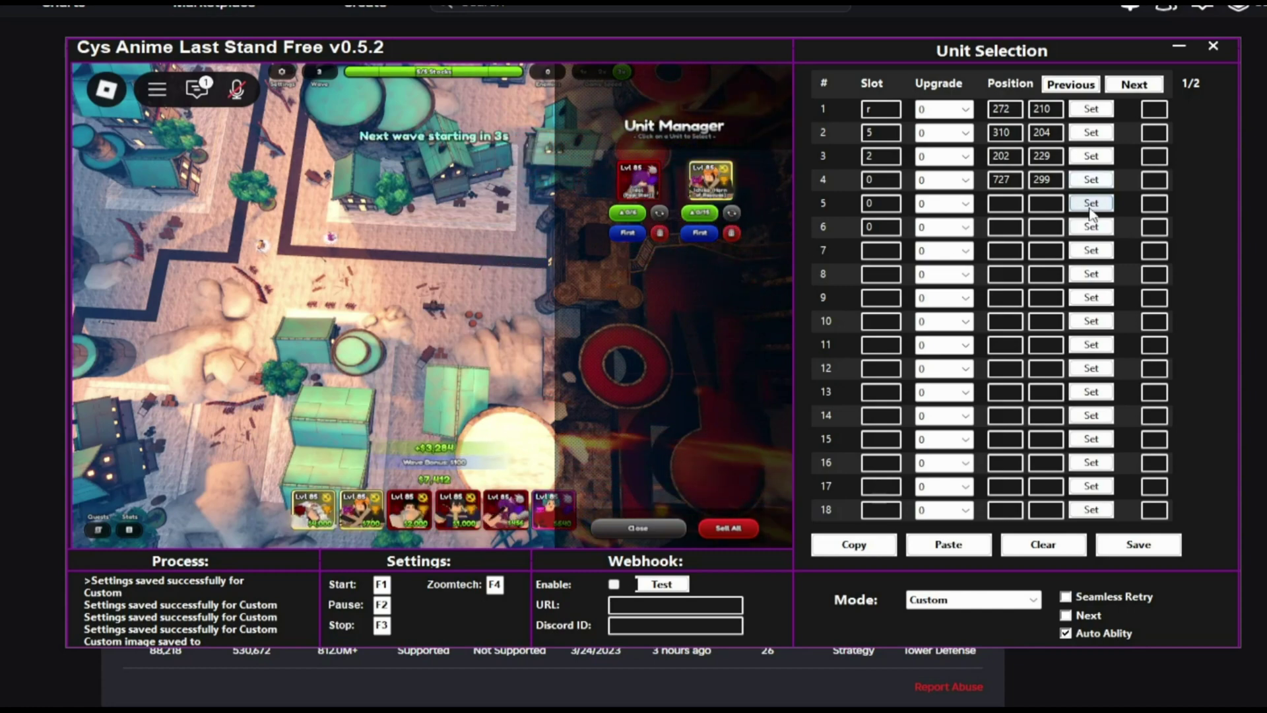
# Pick map positions 651,187 and 723,189 for rows 5 and 6.
pyautogui.click(1083, 180)
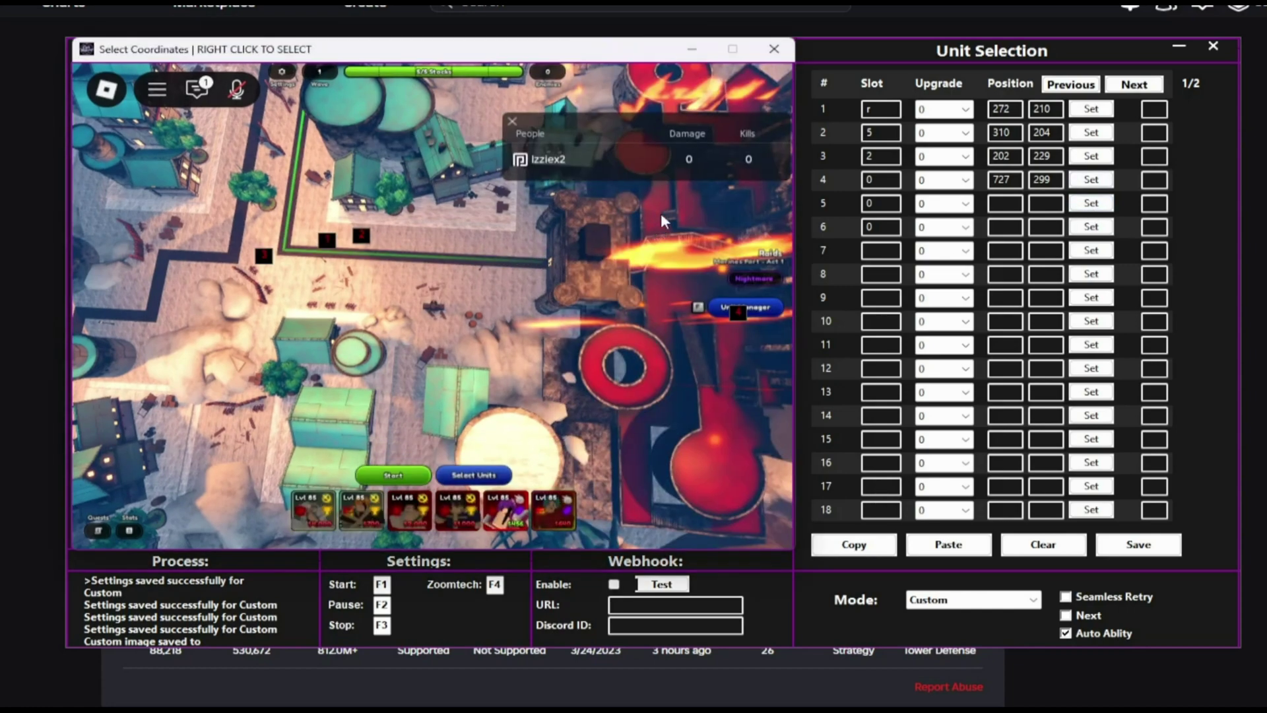
pyautogui.rightClick(661, 216)
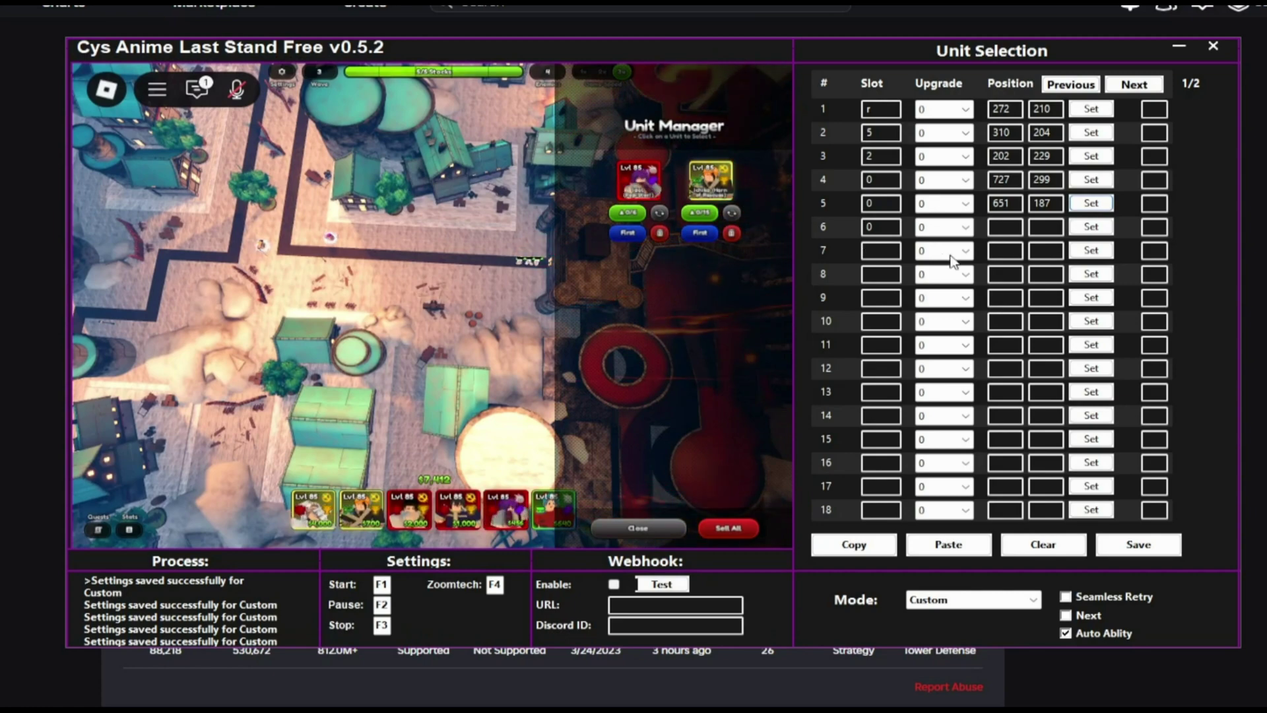
pyautogui.click(1090, 227)
pyautogui.rightClick(726, 219)
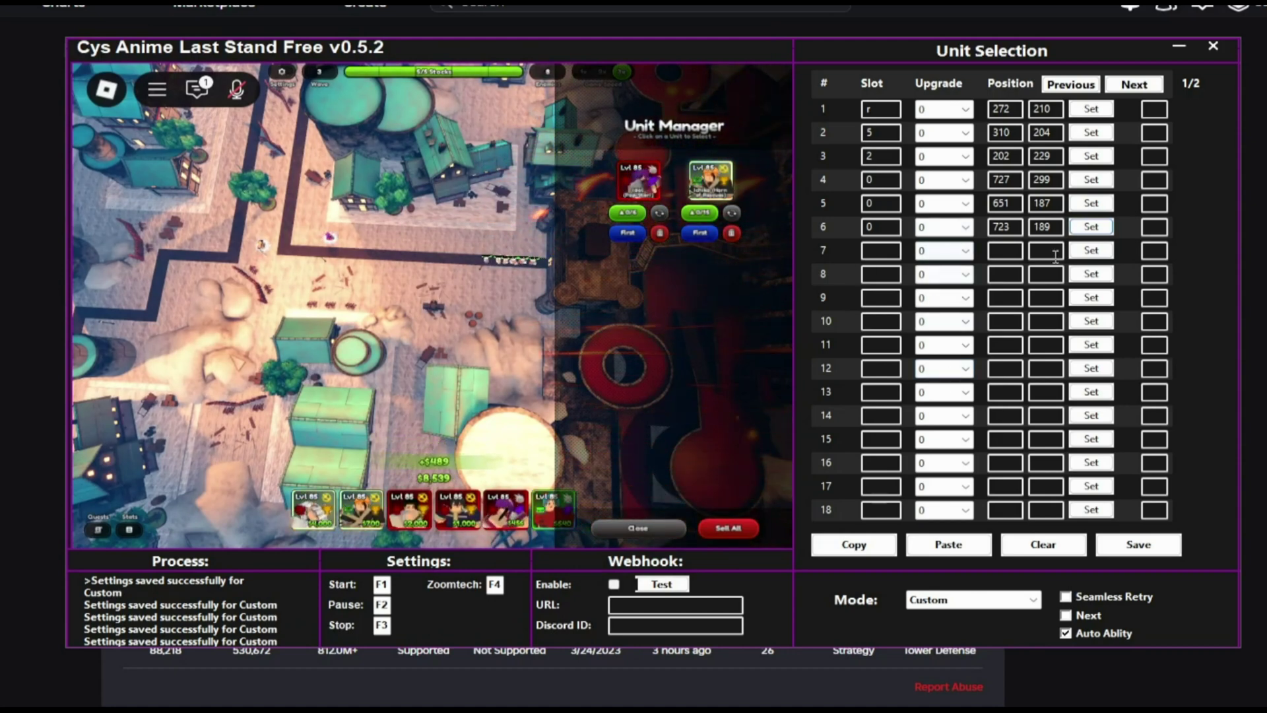
pyautogui.click(882, 251)
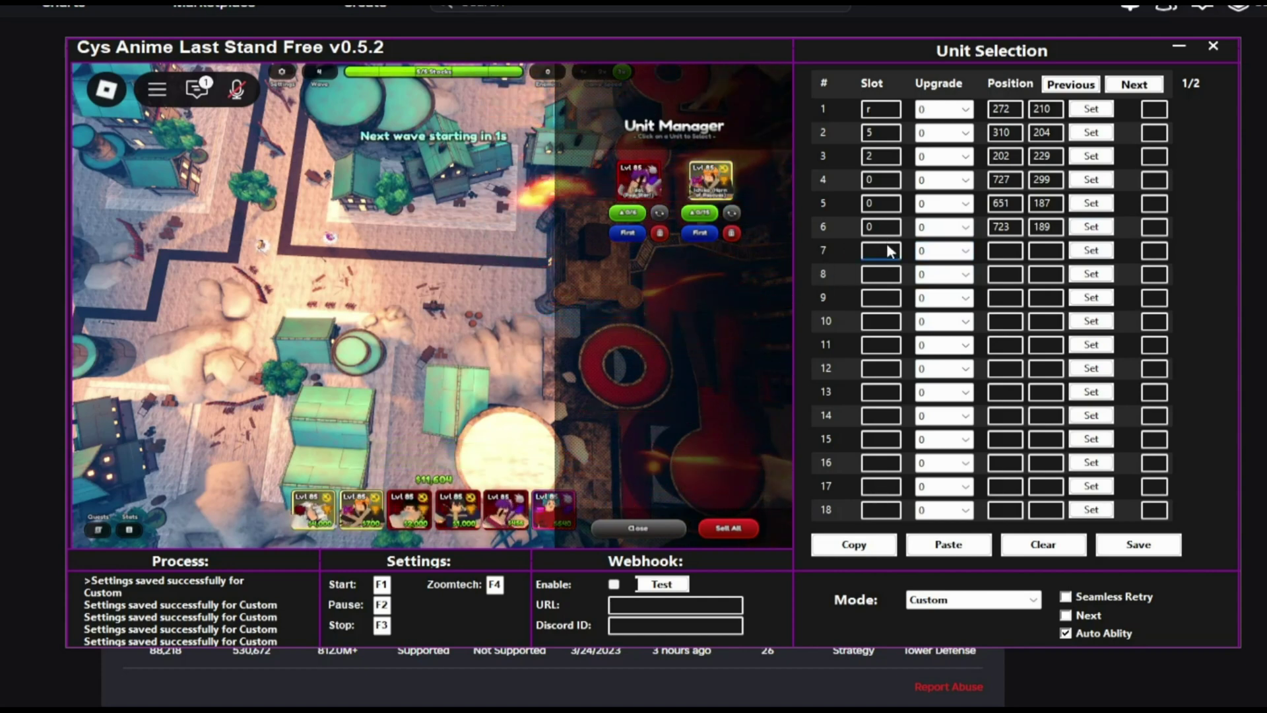
# Set row 7 to slot 5, MAX upgrade, position 310, 204, and save the Custom table.
pyautogui.write('5')
pyautogui.click(944, 250)
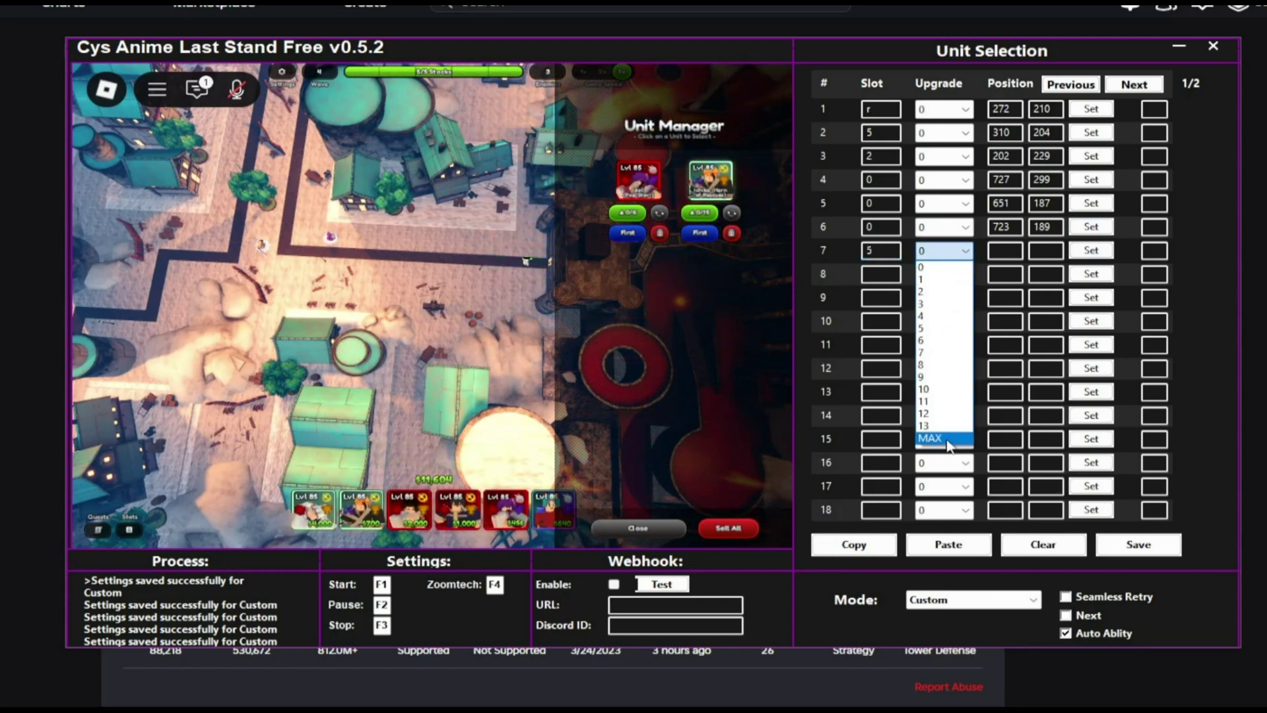
pyautogui.click(948, 444)
pyautogui.click(1014, 250)
pyautogui.write('310')
pyautogui.click(1045, 251)
pyautogui.write('204')
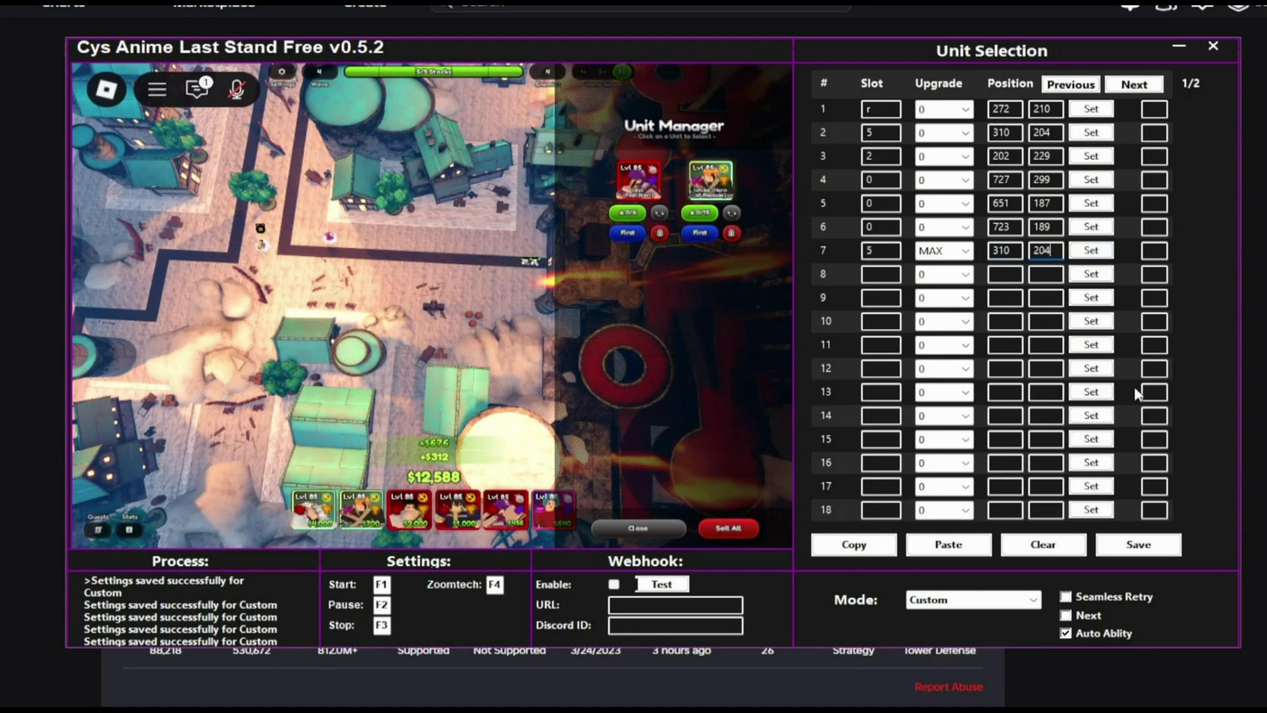
pyautogui.click(1138, 545)
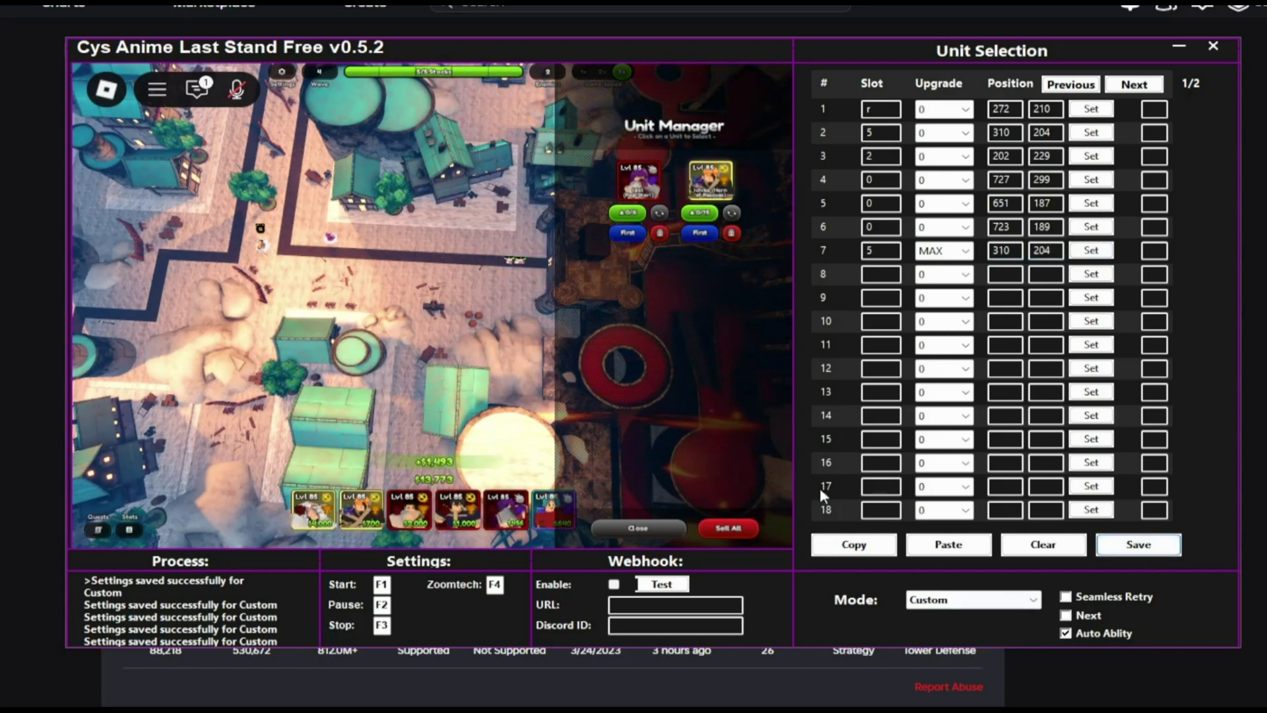
pyautogui.click(282, 83)
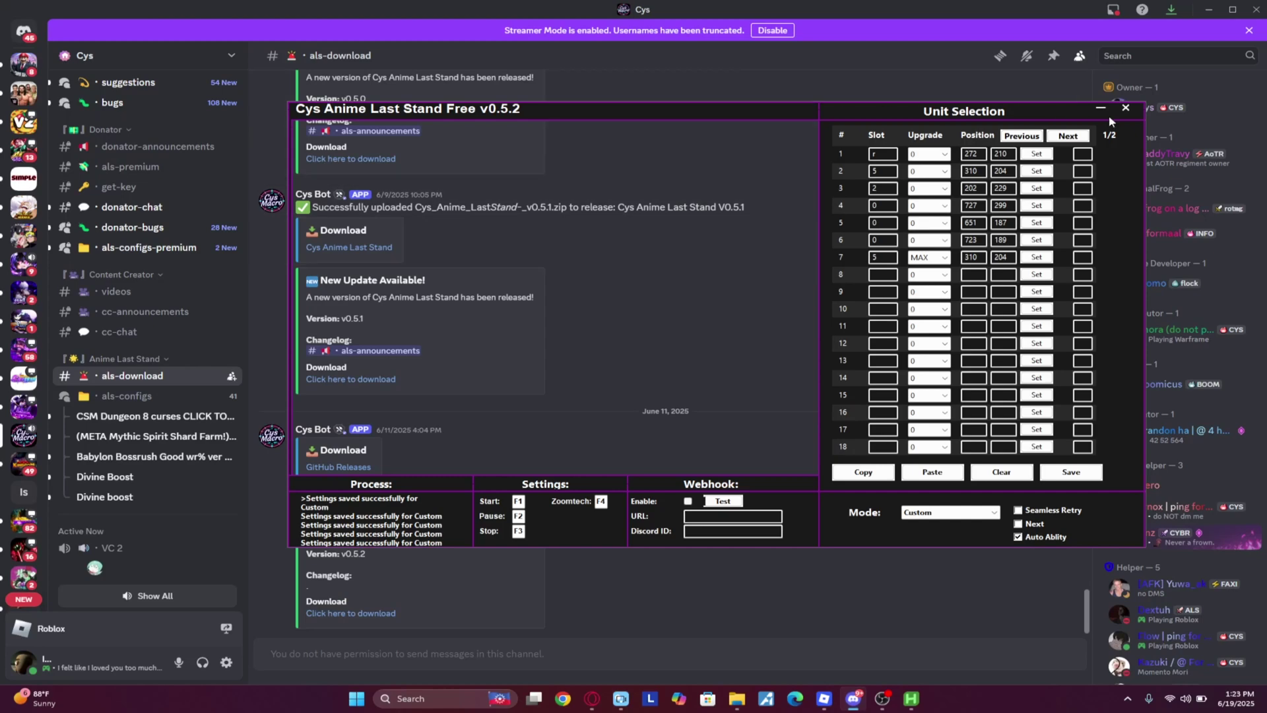
# Open the Summer Portal 100% Win LATEST post in Discord's als-configs forum, then return to Roblox.
pyautogui.click(1105, 111)
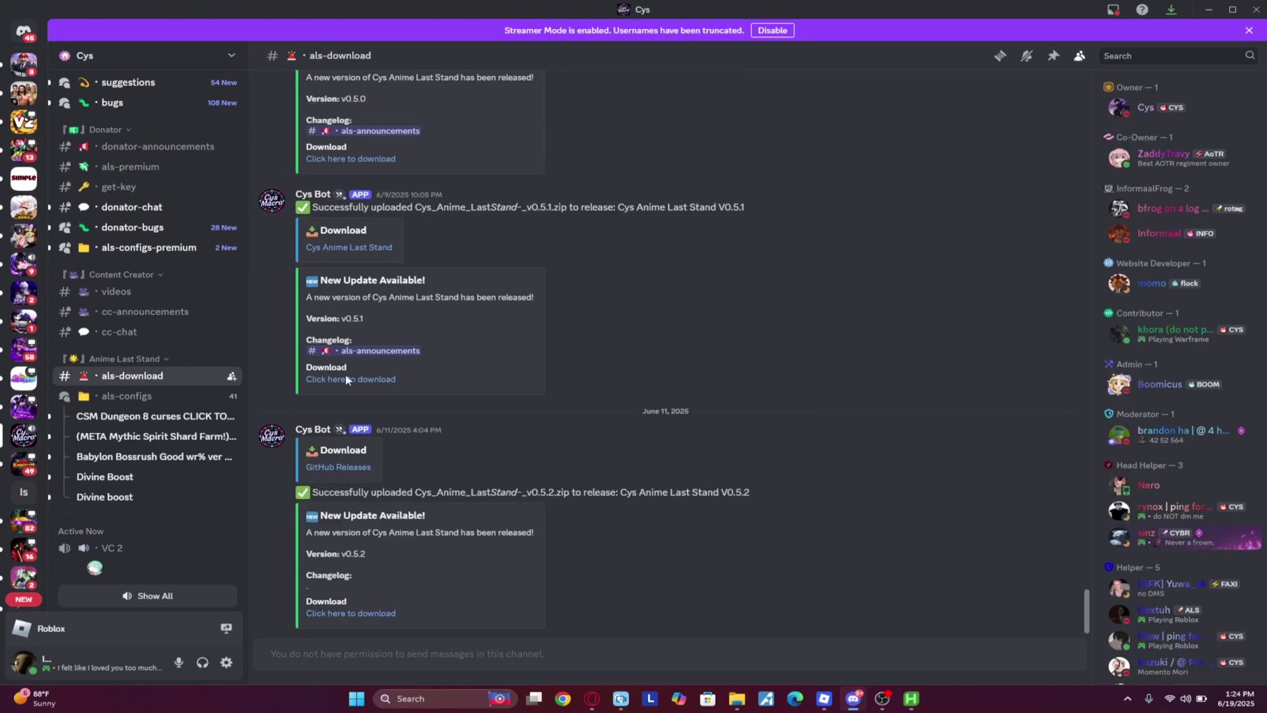
pyautogui.click(142, 397)
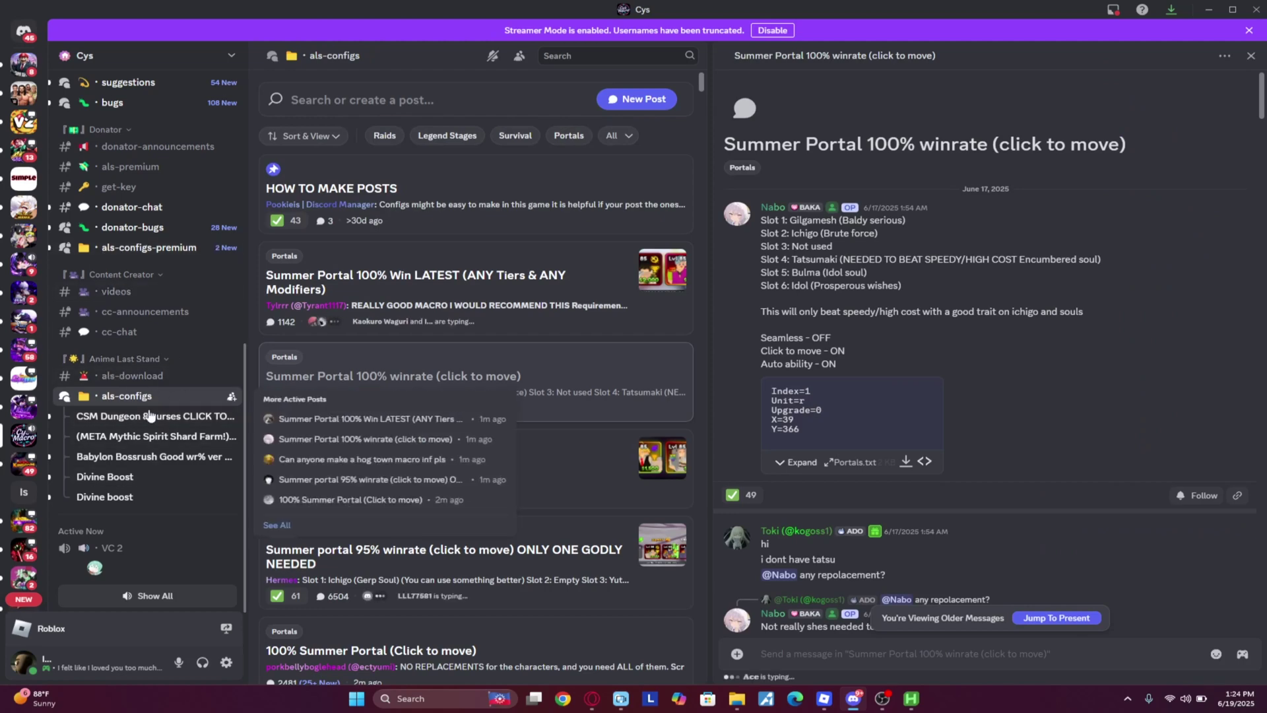
pyautogui.scroll(5, 123, 285)
pyautogui.moveTo(157, 528)
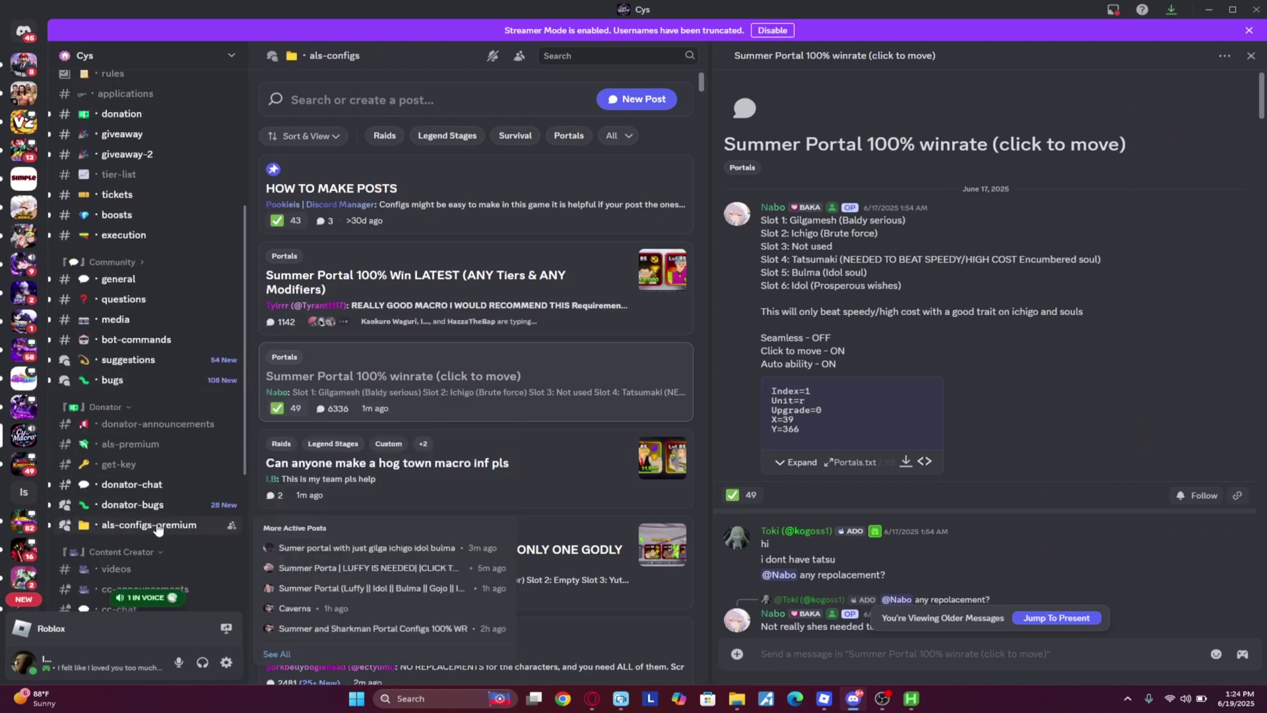
pyautogui.scroll(5, 147, 485)
pyautogui.scroll(-10, 147, 485)
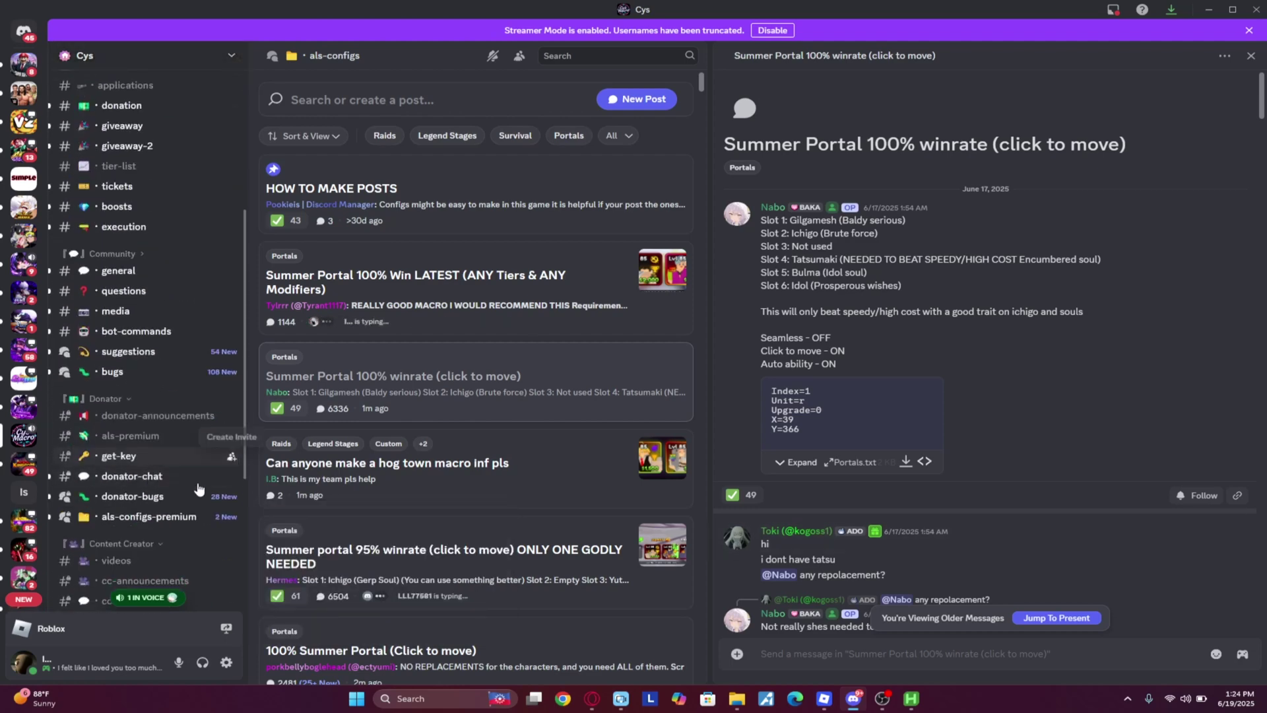
pyautogui.click(449, 283)
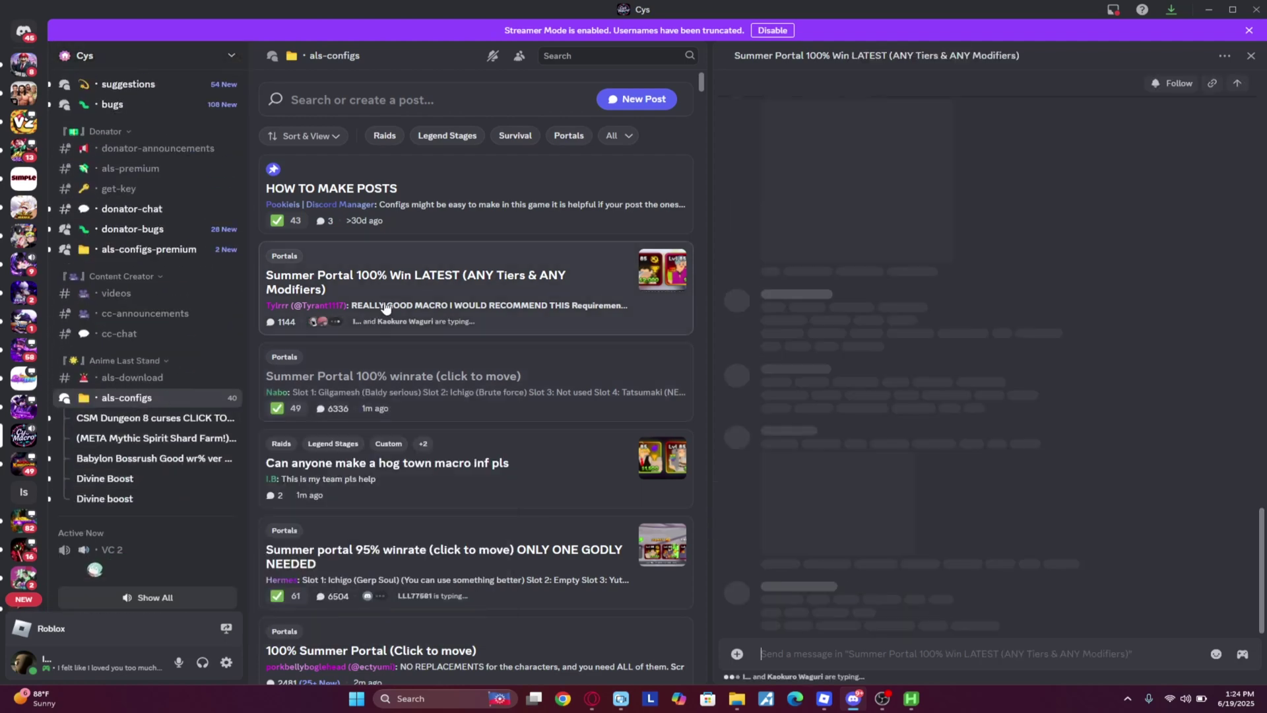
pyautogui.scroll(-3, 884, 447)
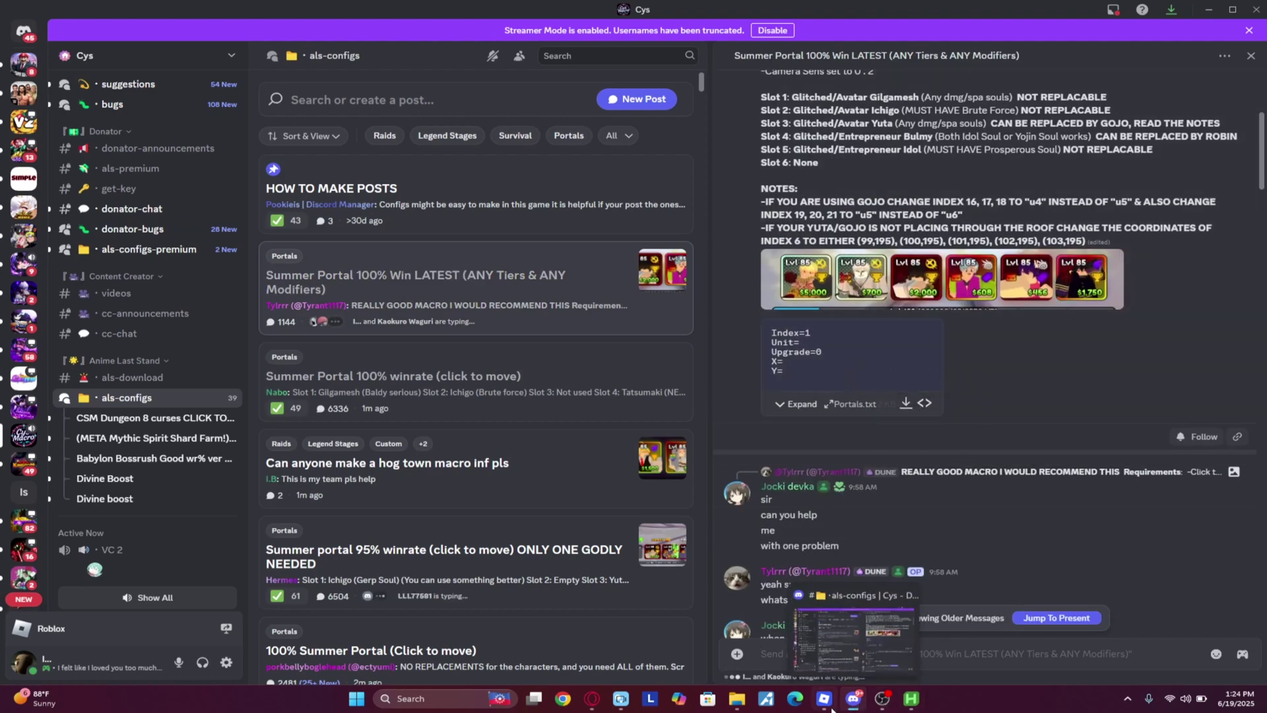
pyautogui.click(824, 698)
# Bring the macro back up, save the Custom unit settings, and close the macro.
pyautogui.moveTo(912, 701)
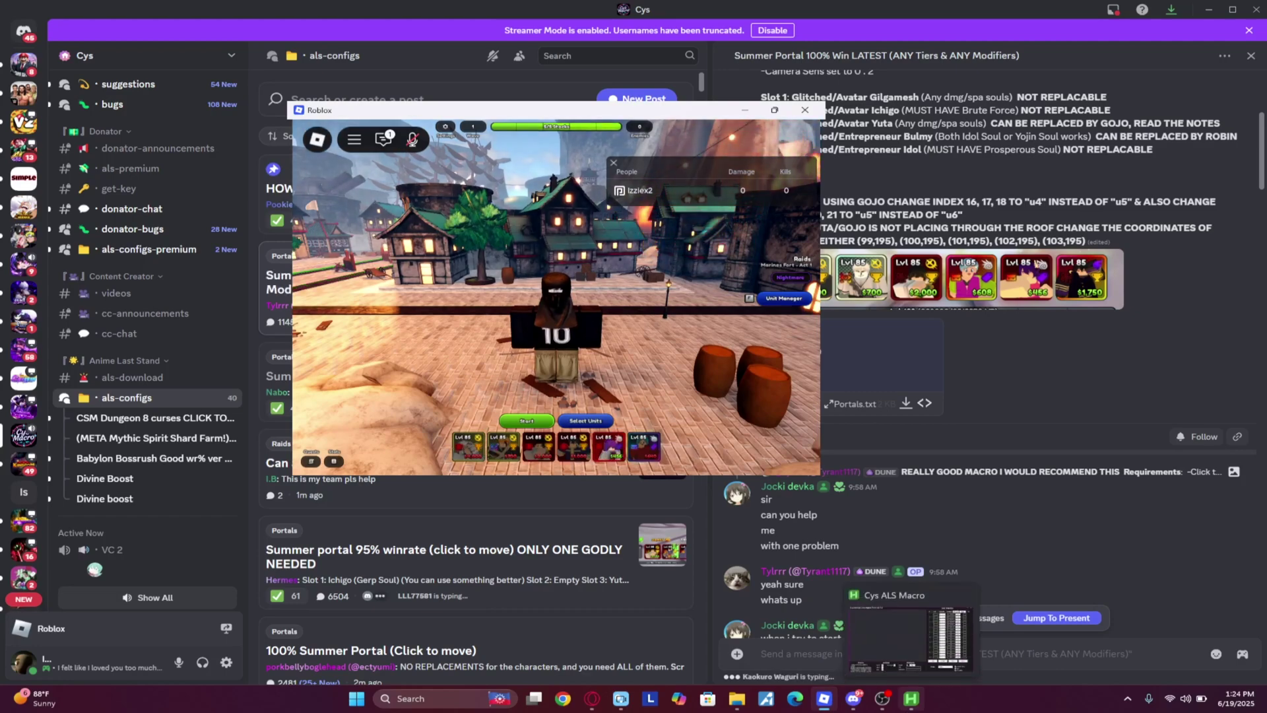
pyautogui.click(911, 637)
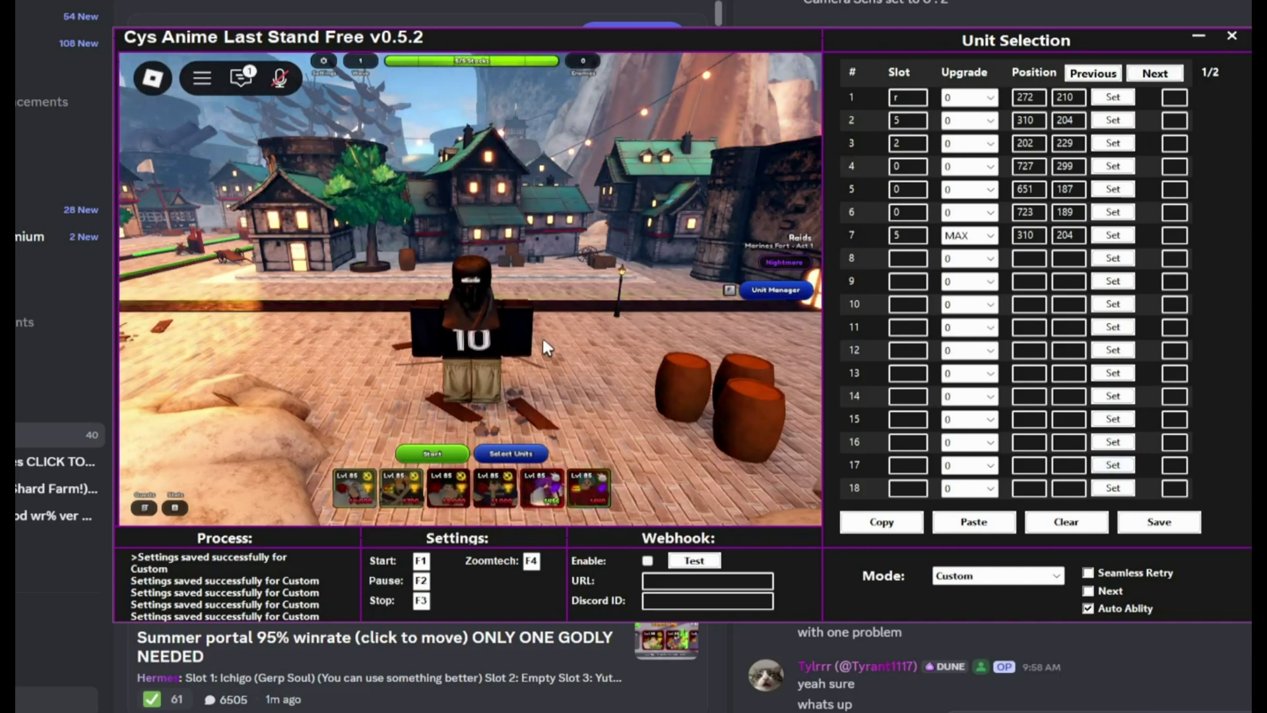
pyautogui.click(1159, 524)
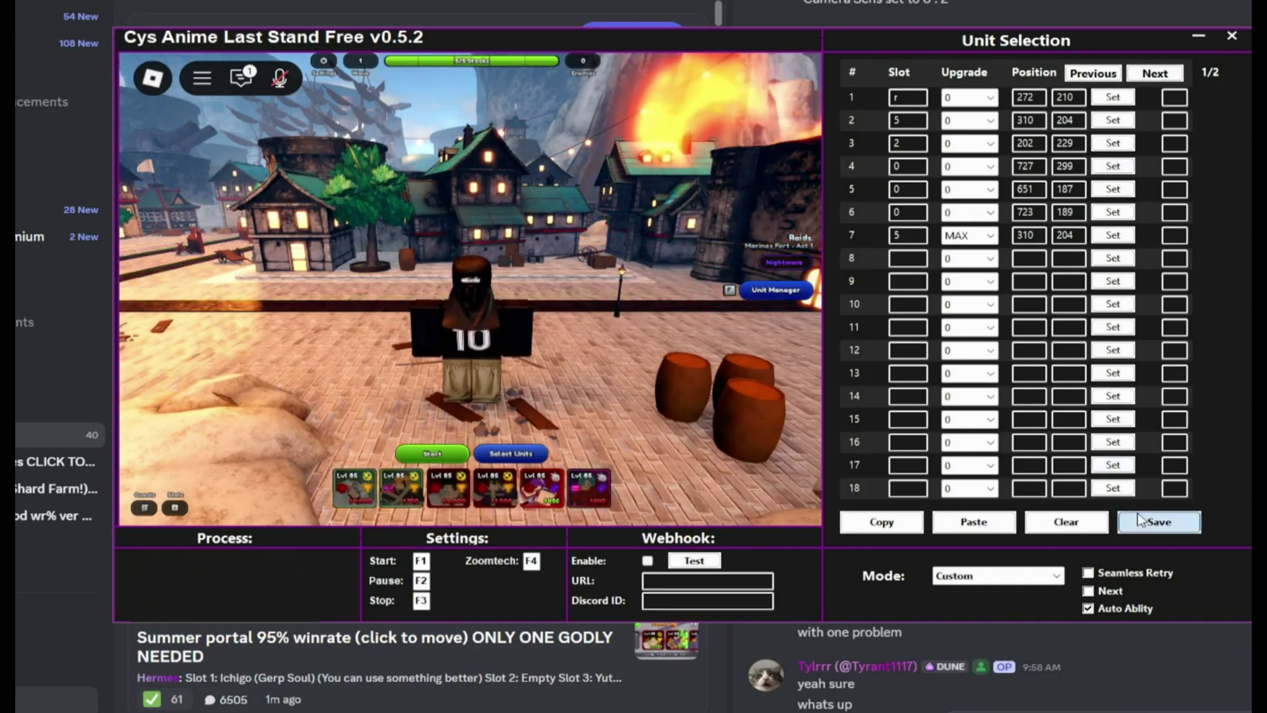
pyautogui.click(1232, 37)
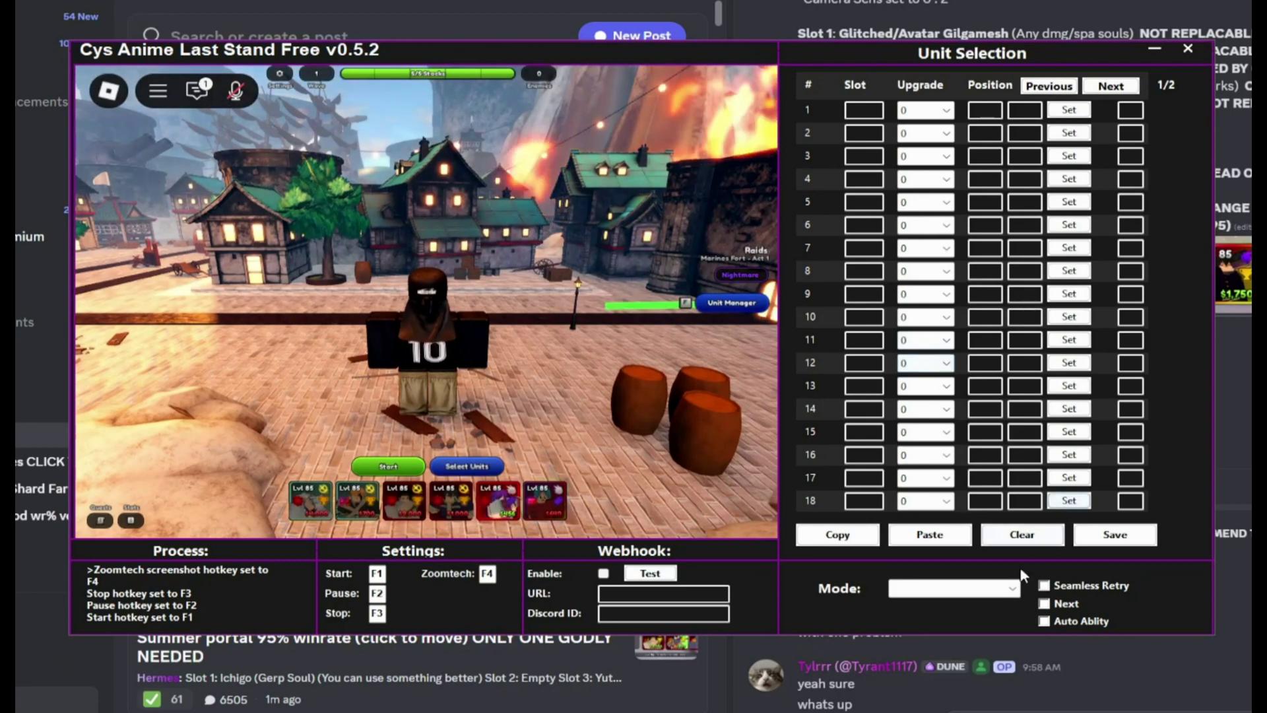
# Switch the Mode to Custom to load the seven-unit table and start the run with F1.
pyautogui.click(982, 588)
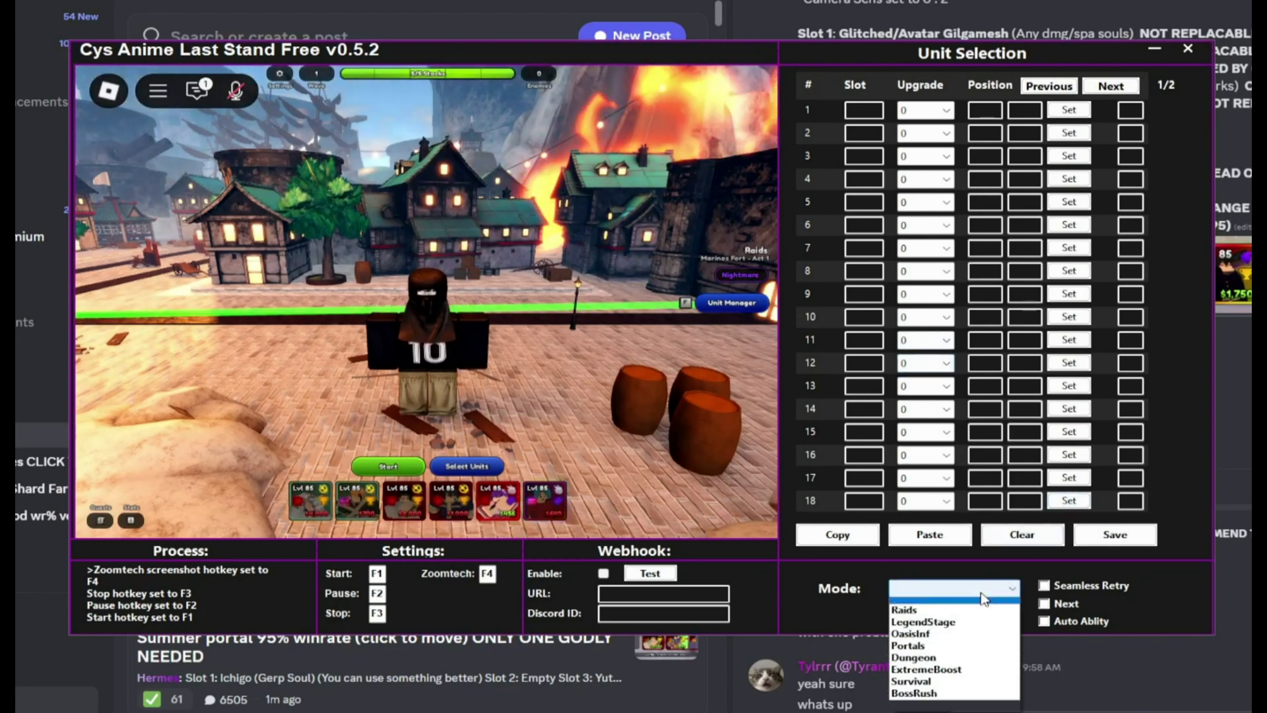
pyautogui.click(923, 670)
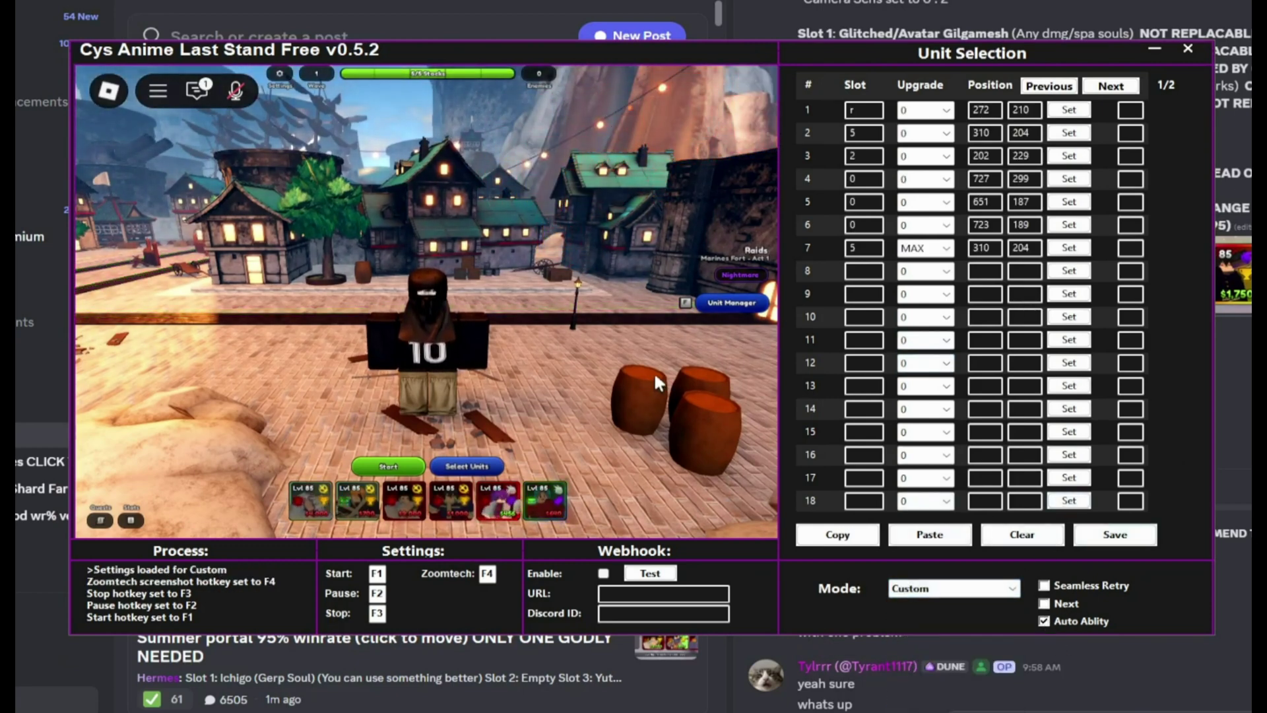
pyautogui.press('F1')
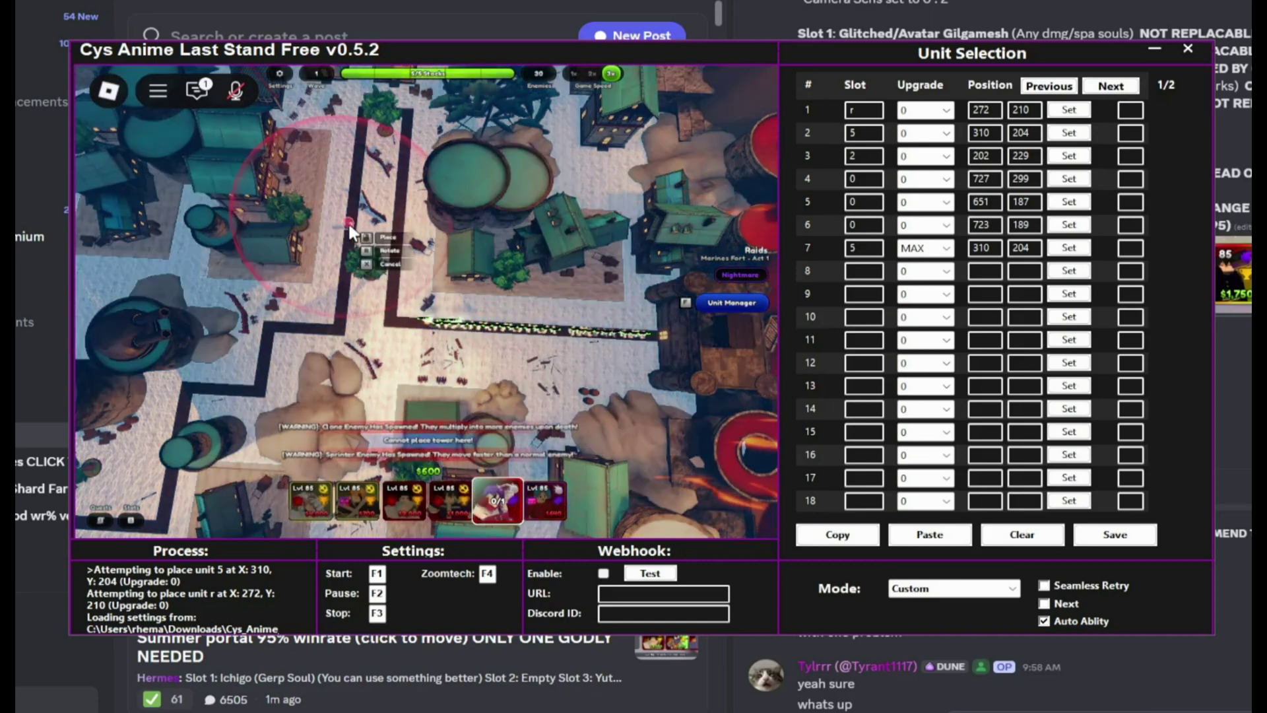
# Pause the run and re-pick row 2's placement spot on the map, then start ZoomTech.
pyautogui.press('F2')
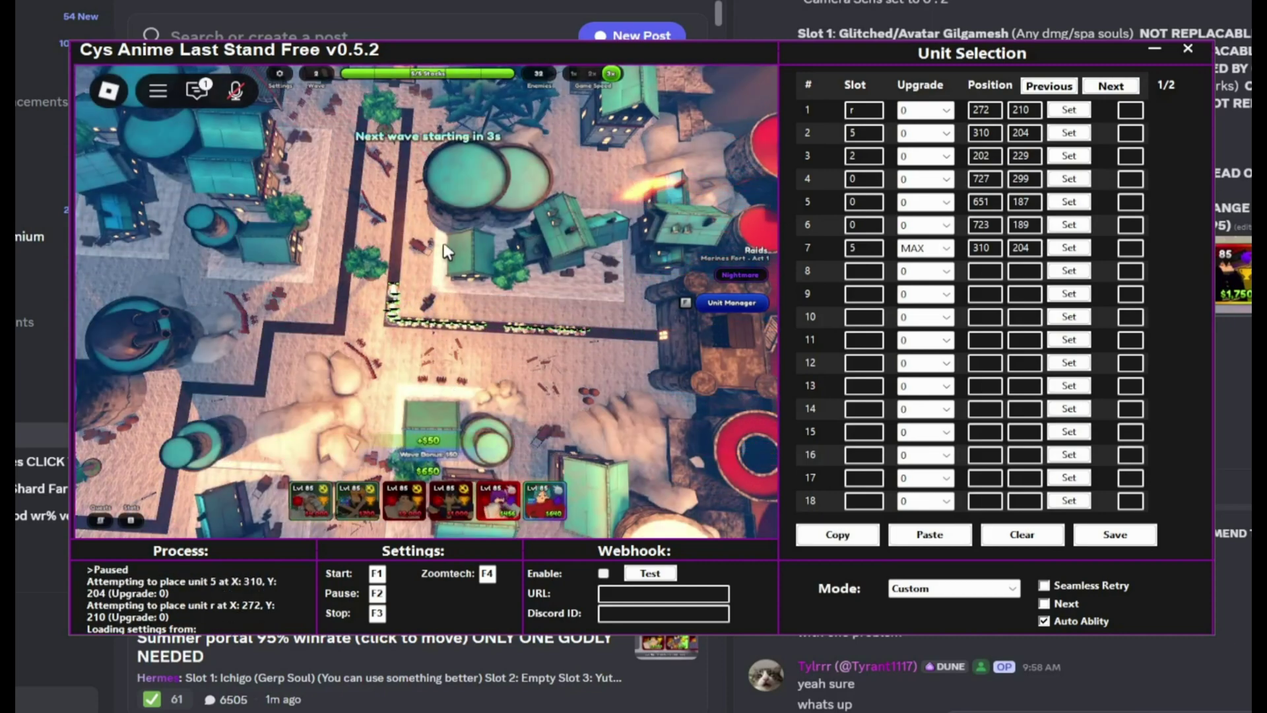
pyautogui.click(1073, 135)
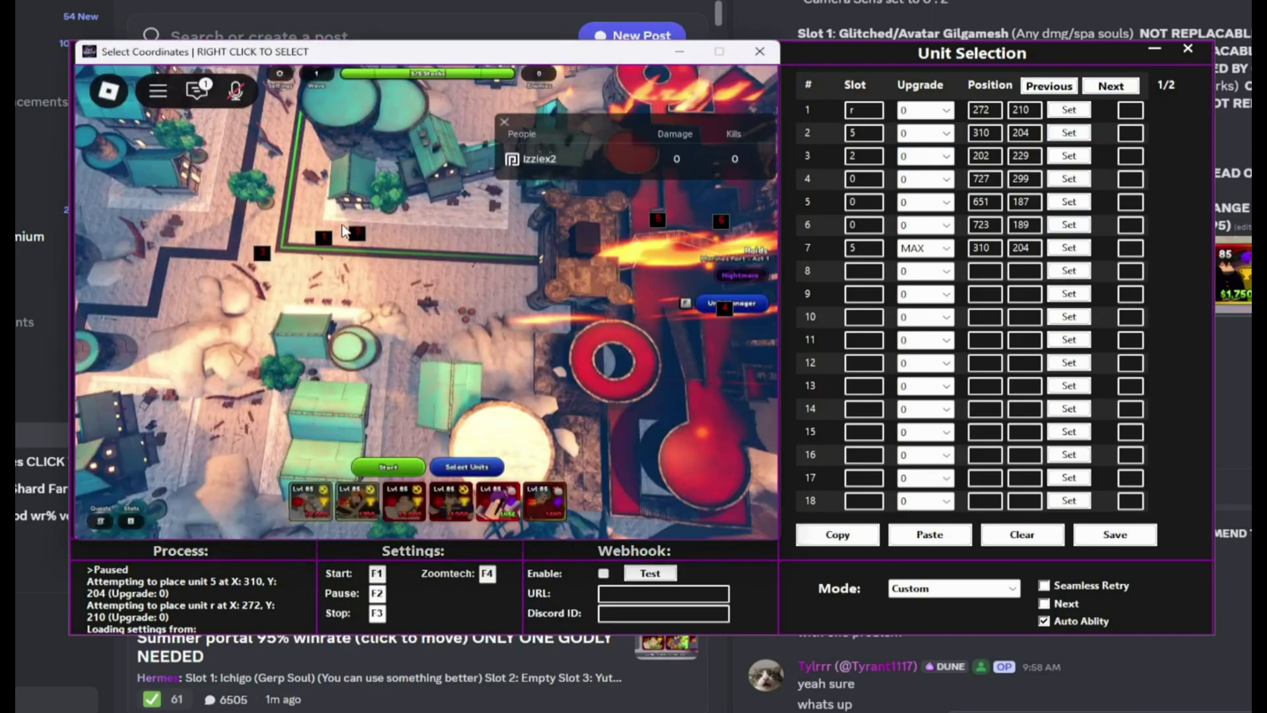
pyautogui.rightClick(367, 233)
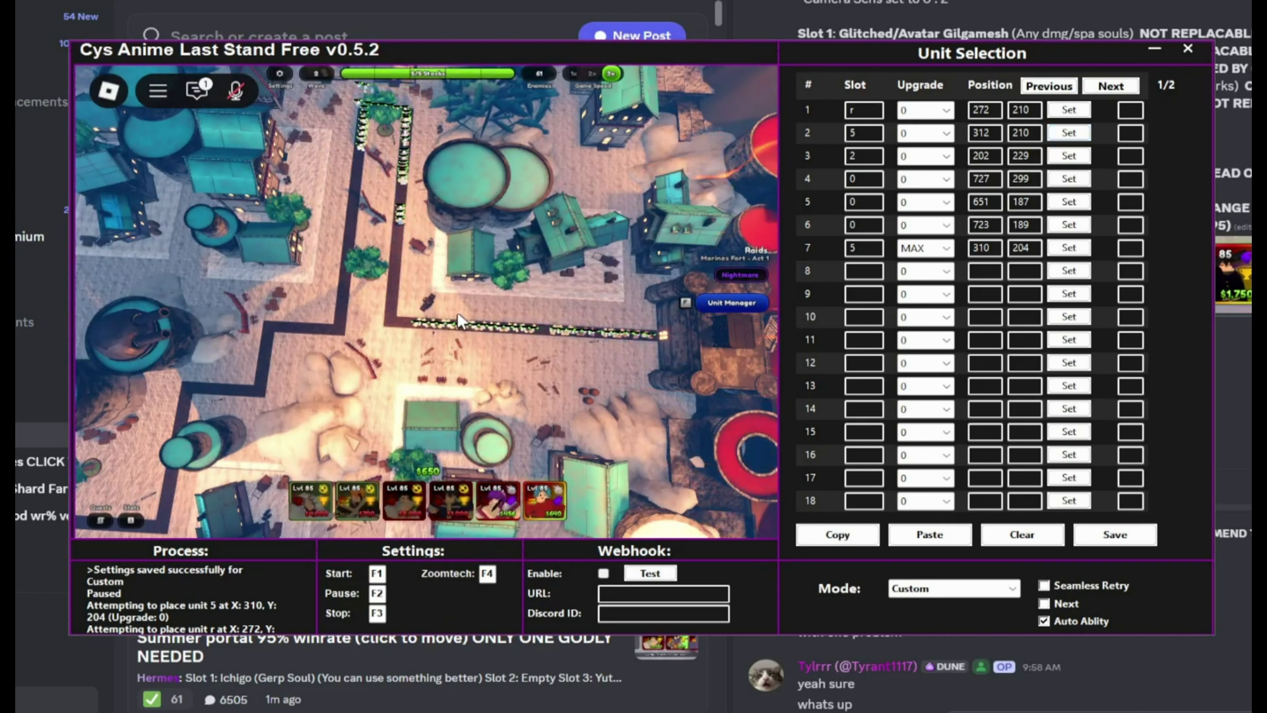
pyautogui.press('F4')
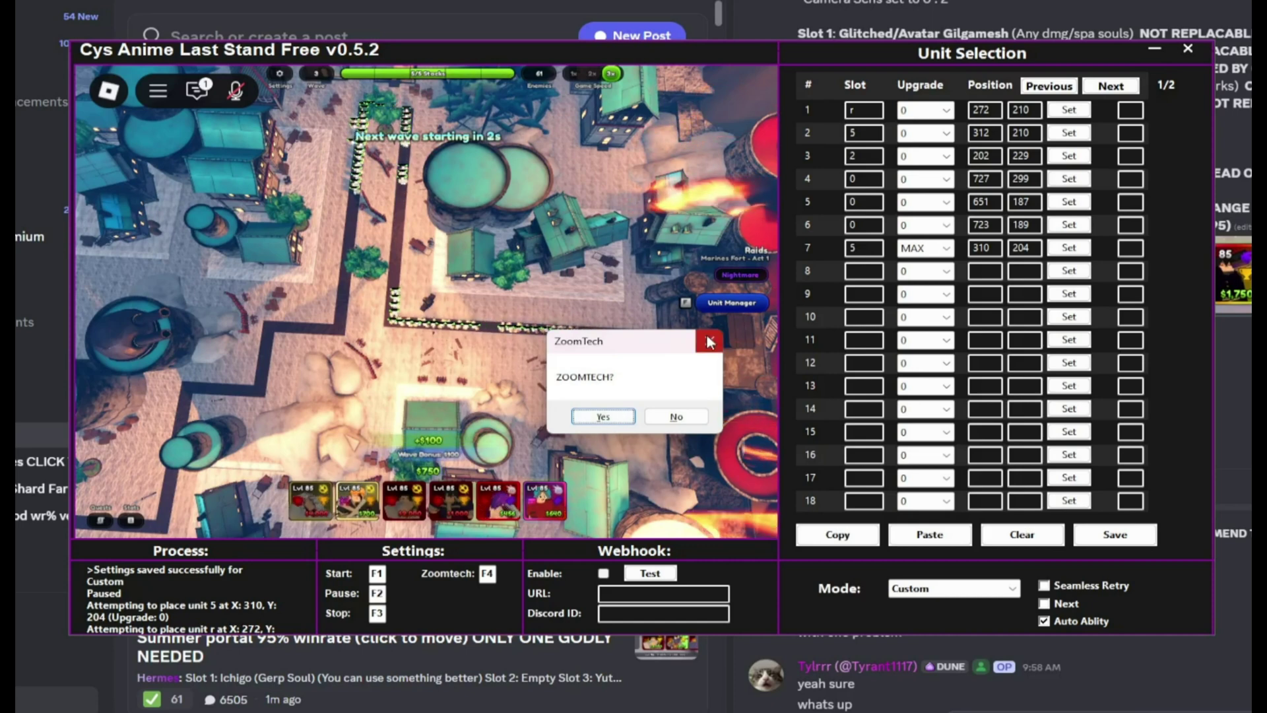
# Decline ZoomTech, move rows 2 and 3 to 434, 303 and 328, 340, and save.
pyautogui.click(676, 417)
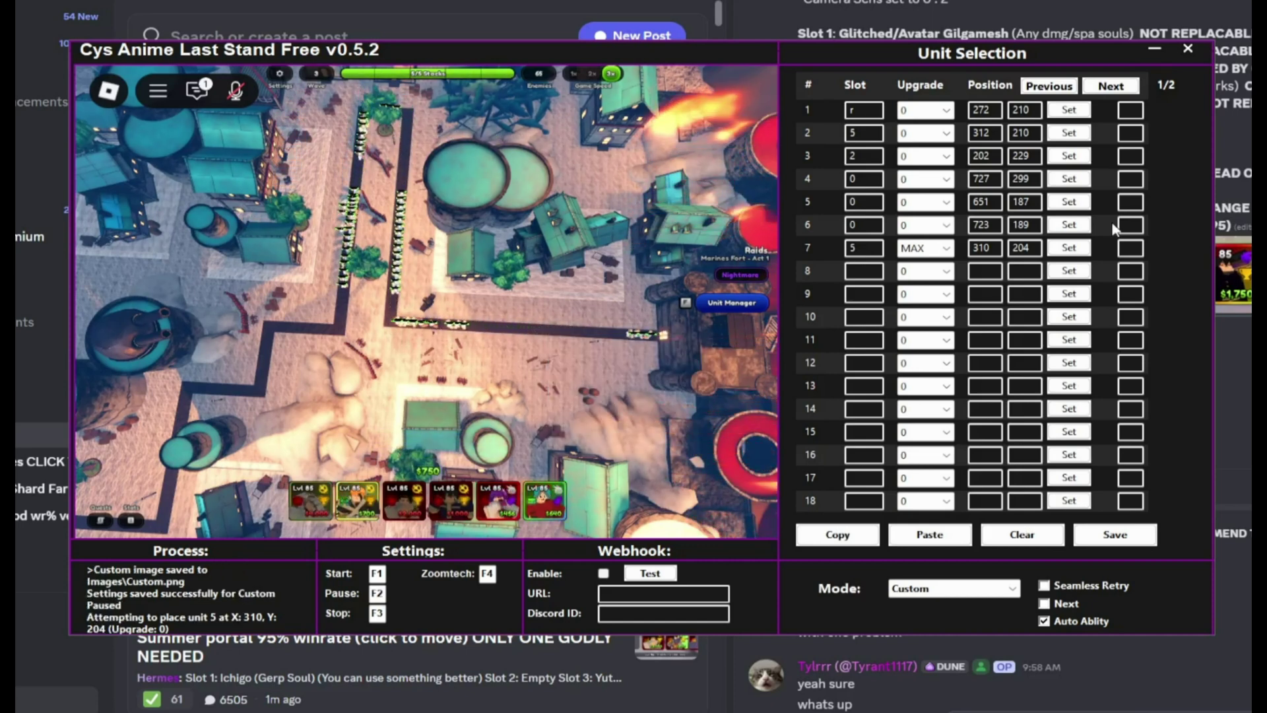
pyautogui.click(1066, 153)
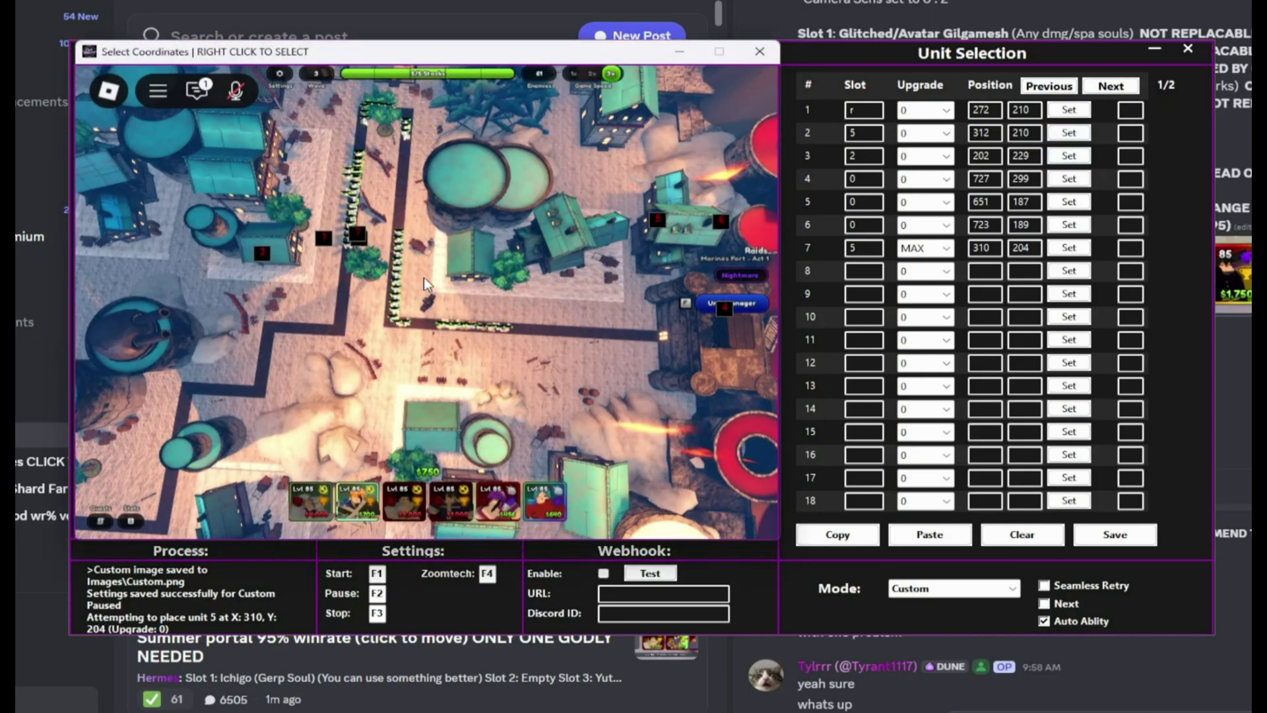
pyautogui.rightClick(461, 302)
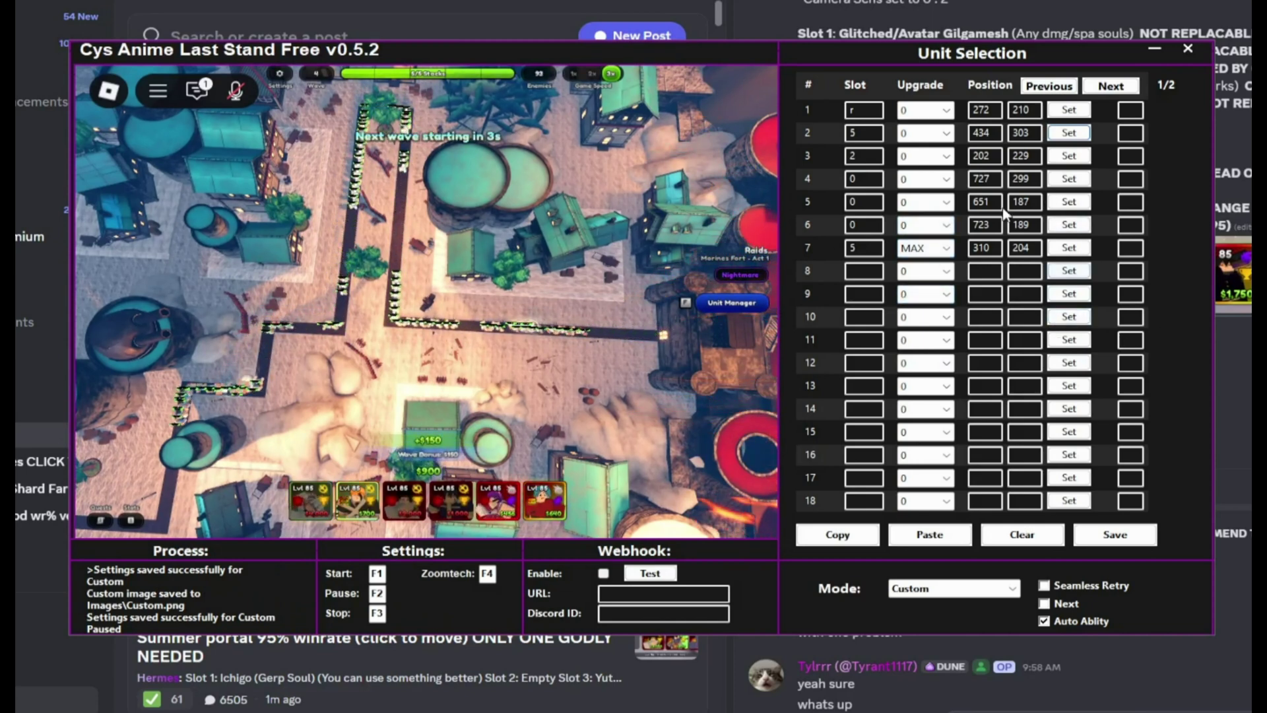
pyautogui.click(1070, 155)
pyautogui.rightClick(367, 341)
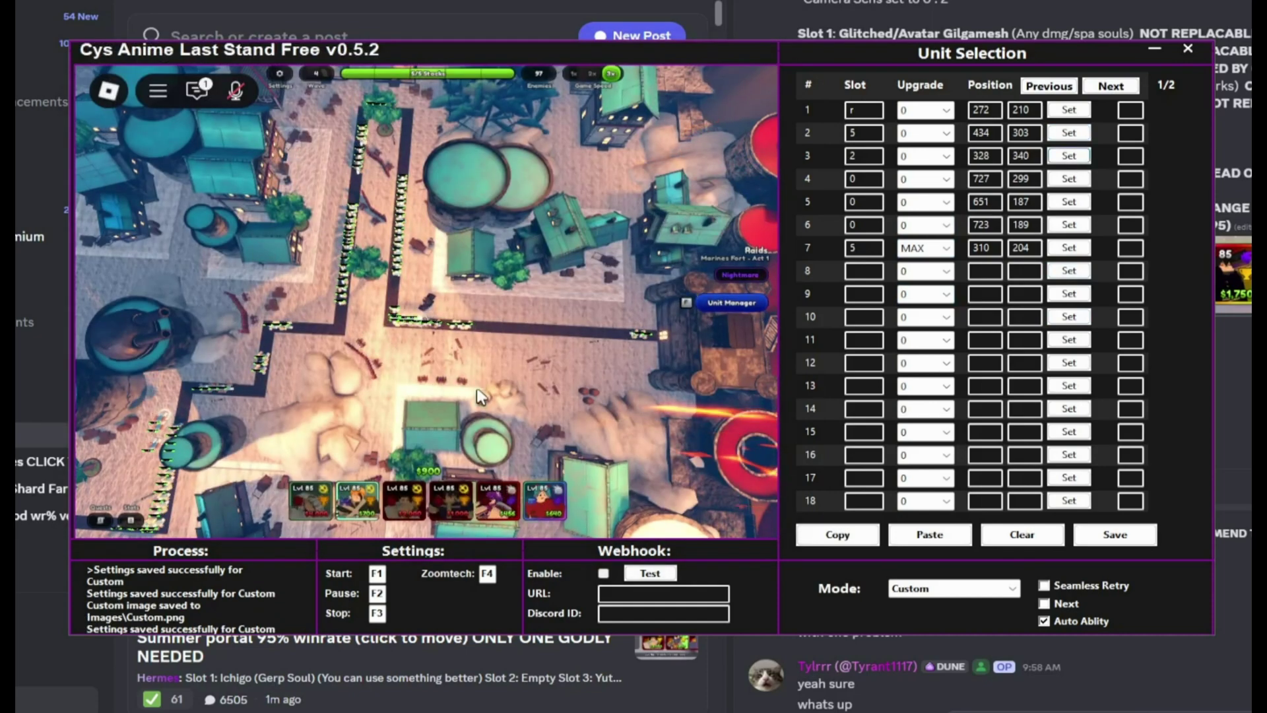
pyautogui.click(1113, 531)
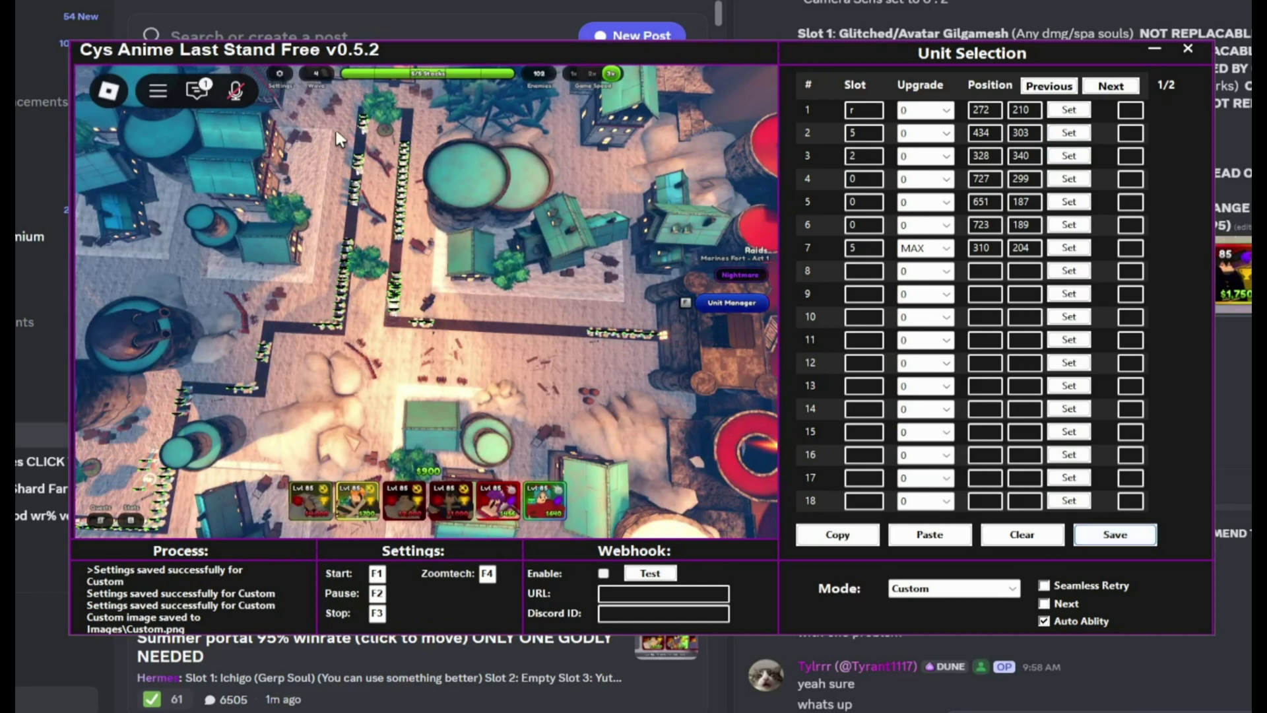
# Restart the match from the game's settings and close the macro.
pyautogui.click(281, 73)
pyautogui.click(389, 267)
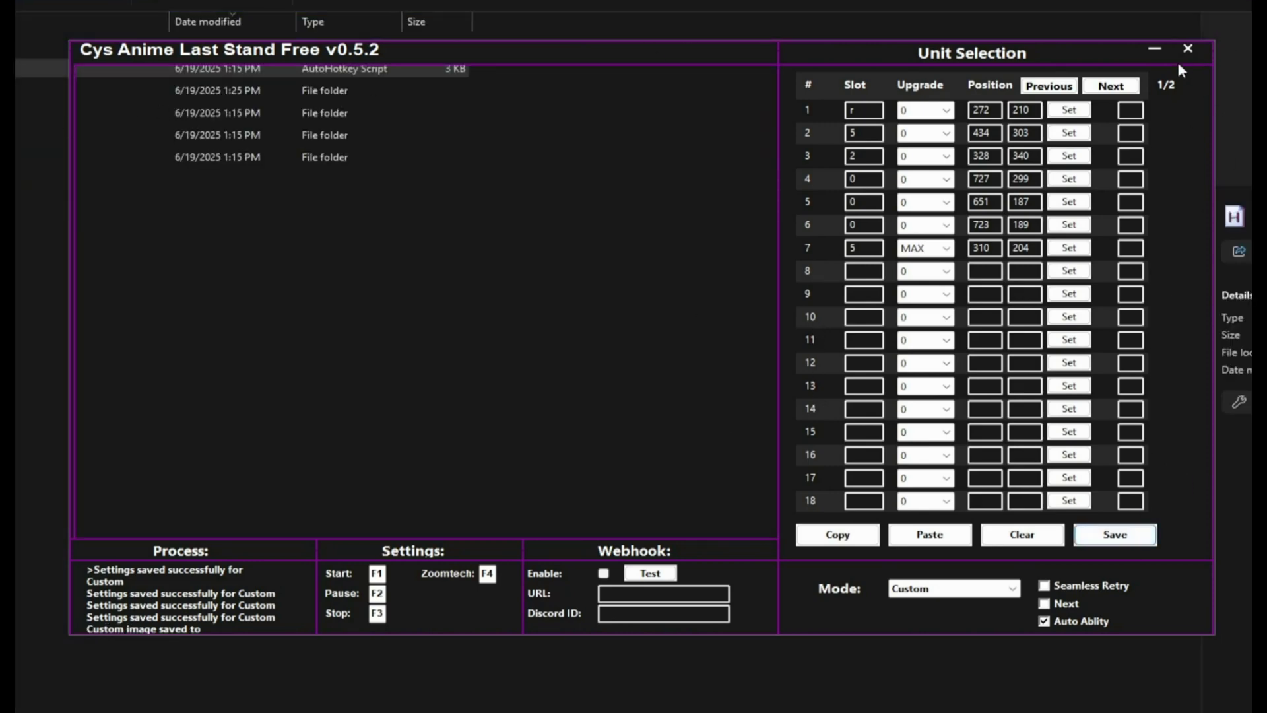
pyautogui.click(1187, 49)
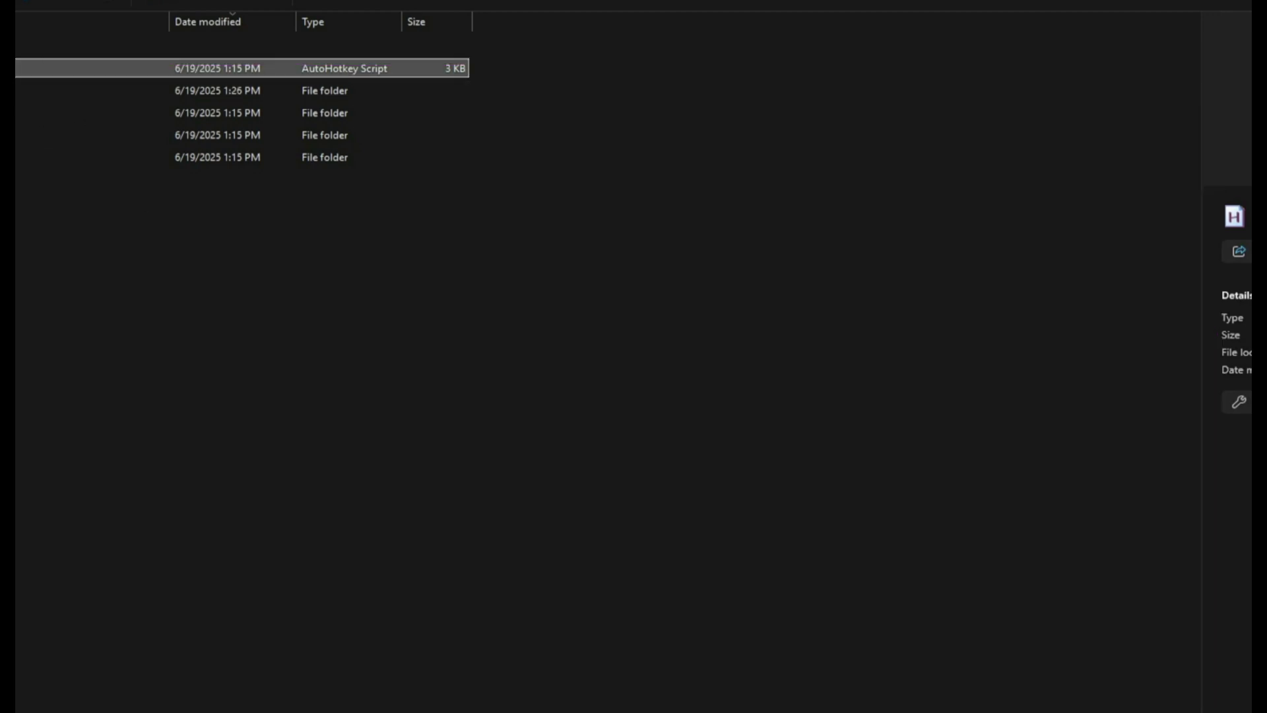